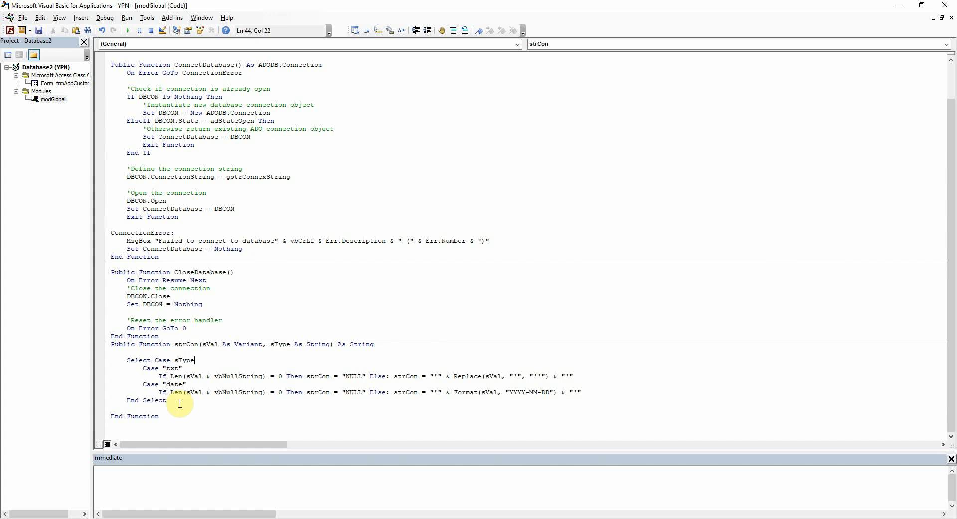
- Select the whole strCon function in modGlobal to review its txt/date Select Case
left_click_drag(185, 418, 104, 345)
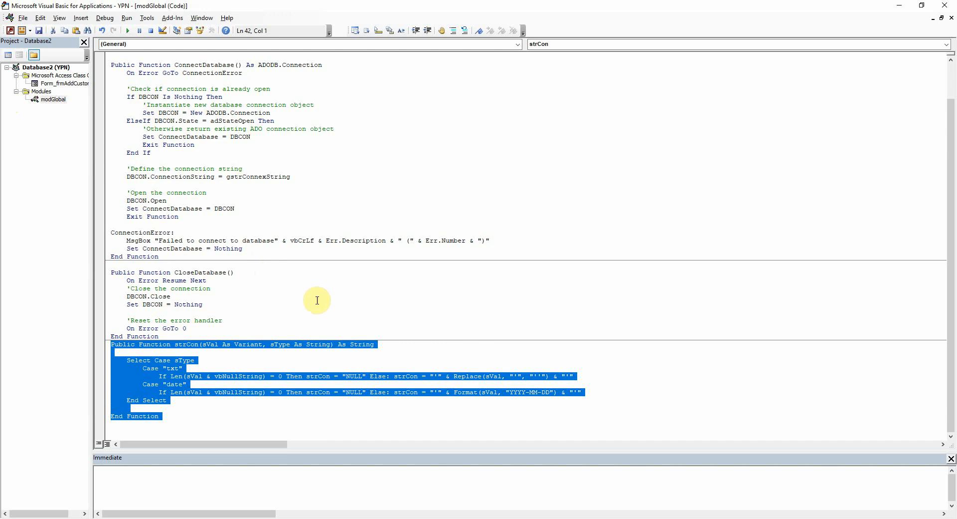
left_click(239, 249)
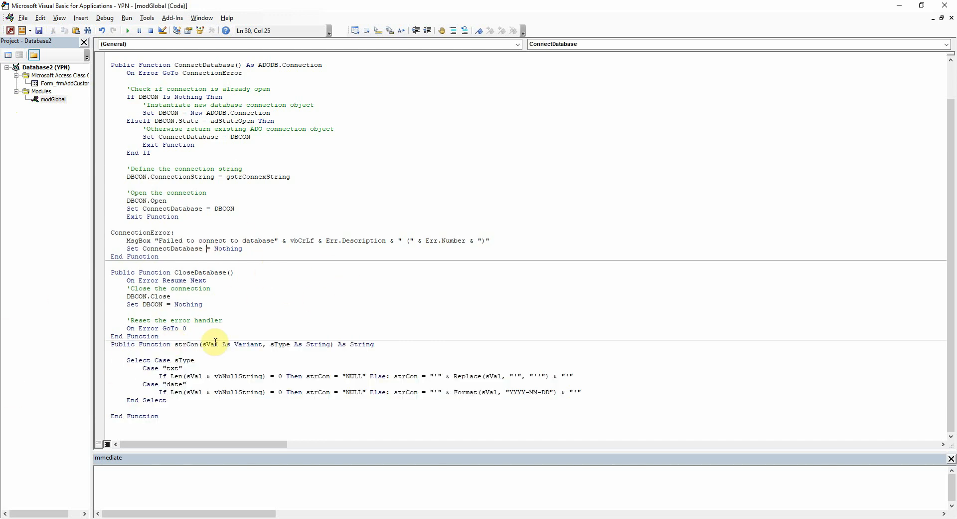
left_click_drag(202, 343, 378, 344)
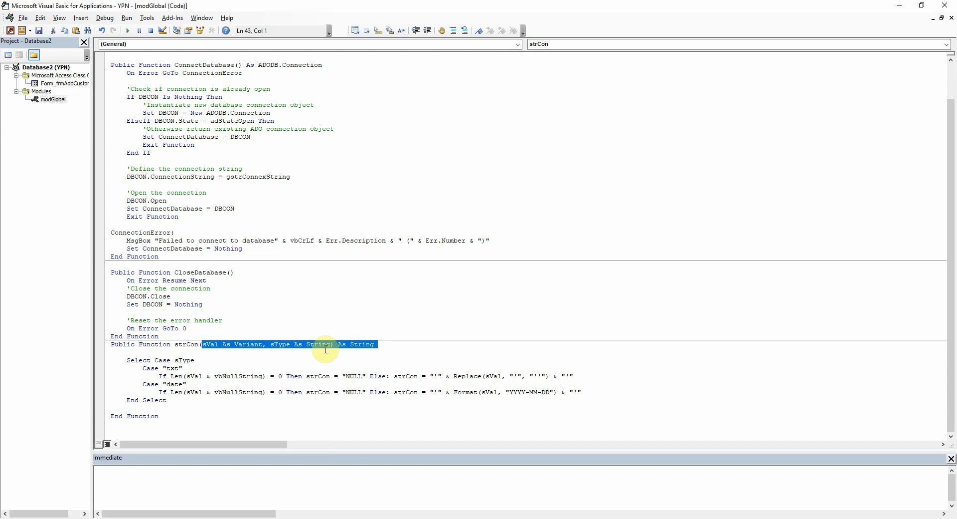
left_click(247, 374)
double_click(210, 345)
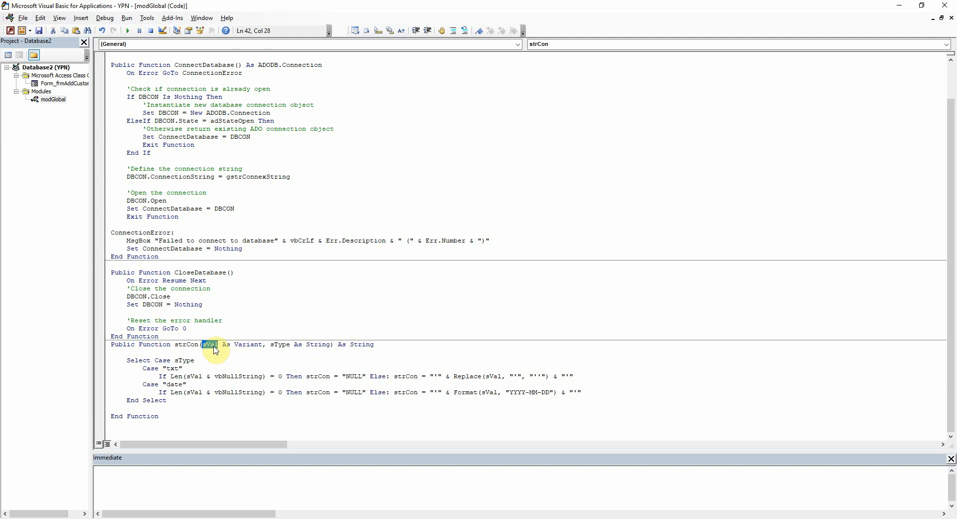
double_click(280, 345)
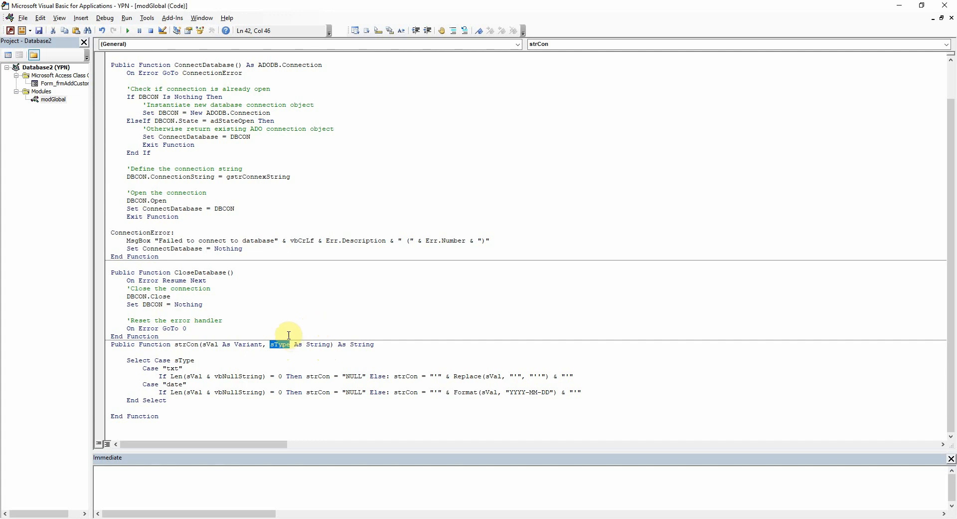
double_click(172, 368)
double_click(174, 383)
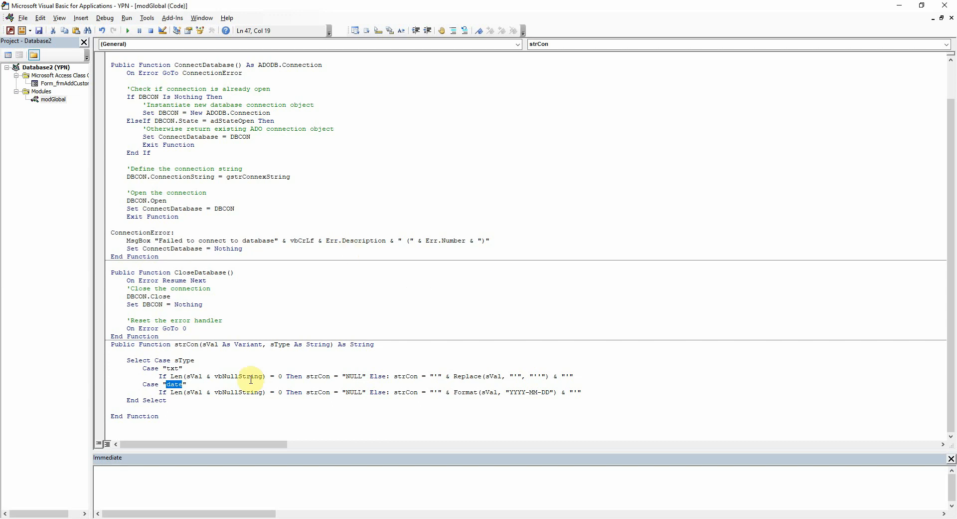
left_click(282, 376)
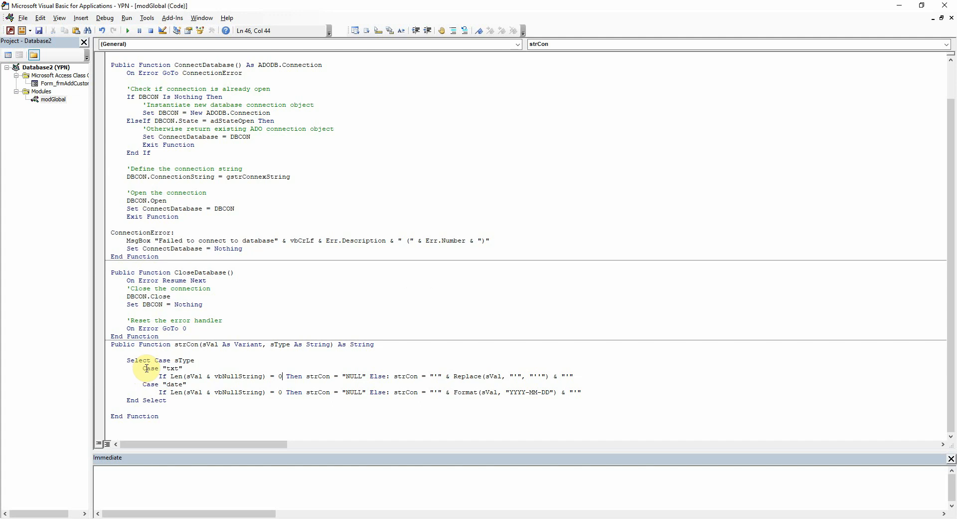
left_click_drag(157, 376, 196, 360)
left_click_drag(573, 376, 159, 376)
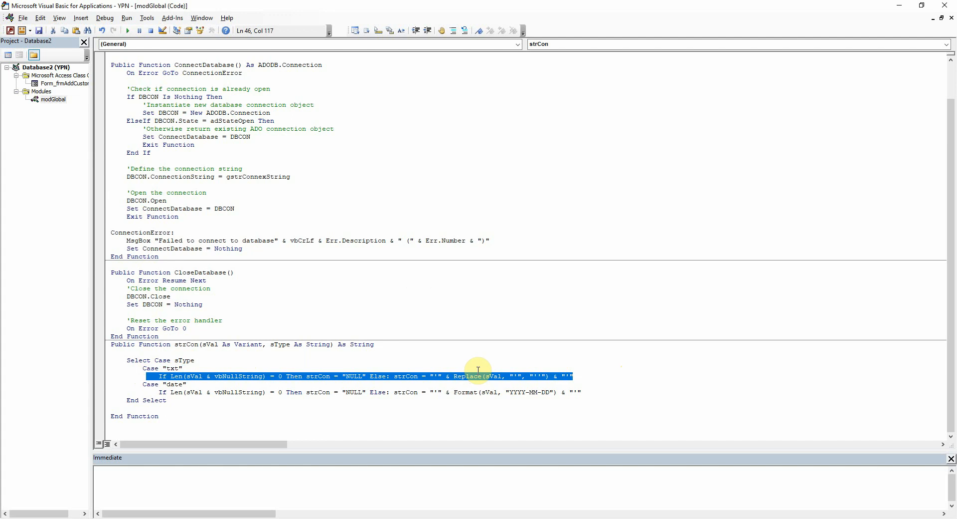
left_click(657, 374)
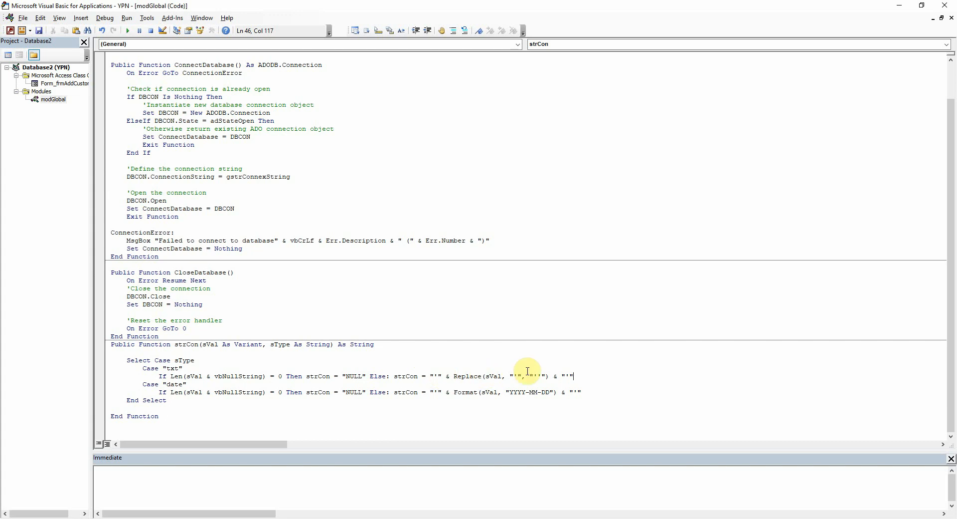
left_click_drag(516, 375, 110, 375)
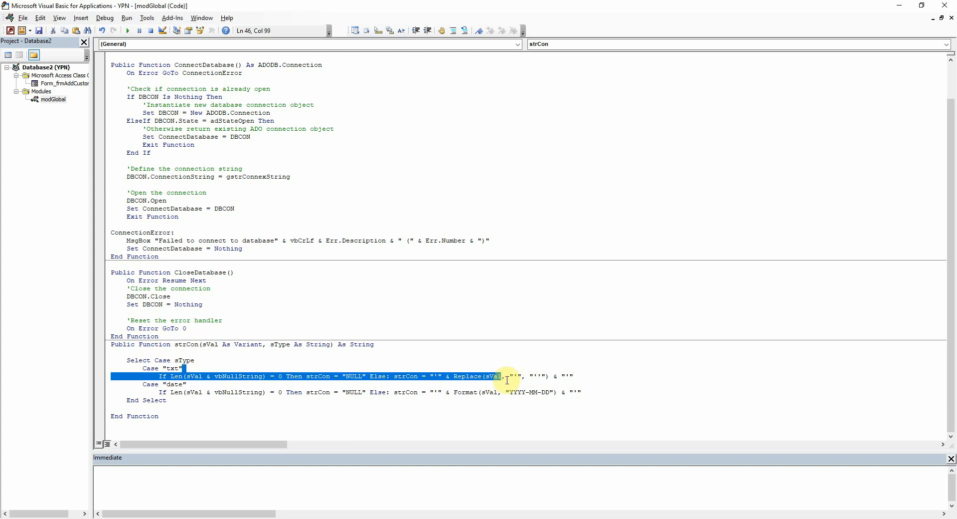
left_click(537, 376)
left_click_drag(536, 376, 572, 376)
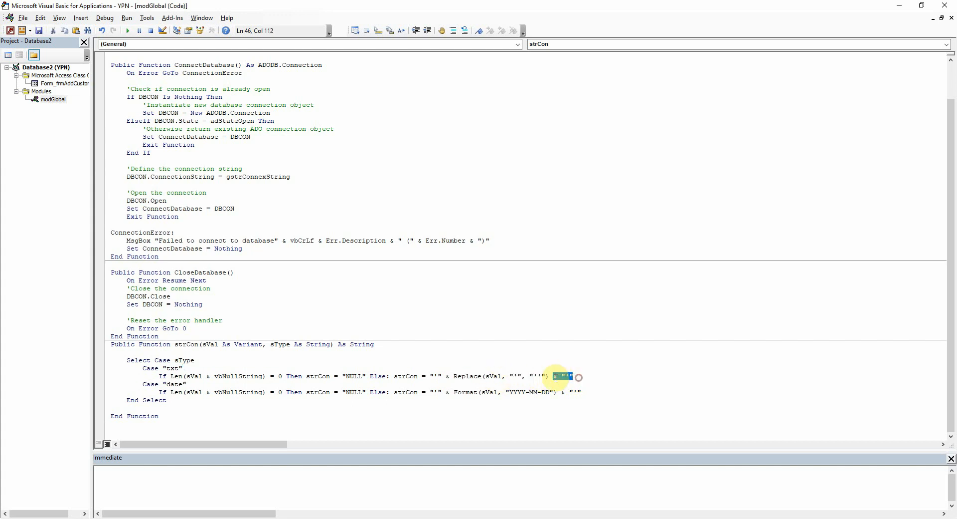
left_click(444, 376)
left_click_drag(445, 376, 419, 376)
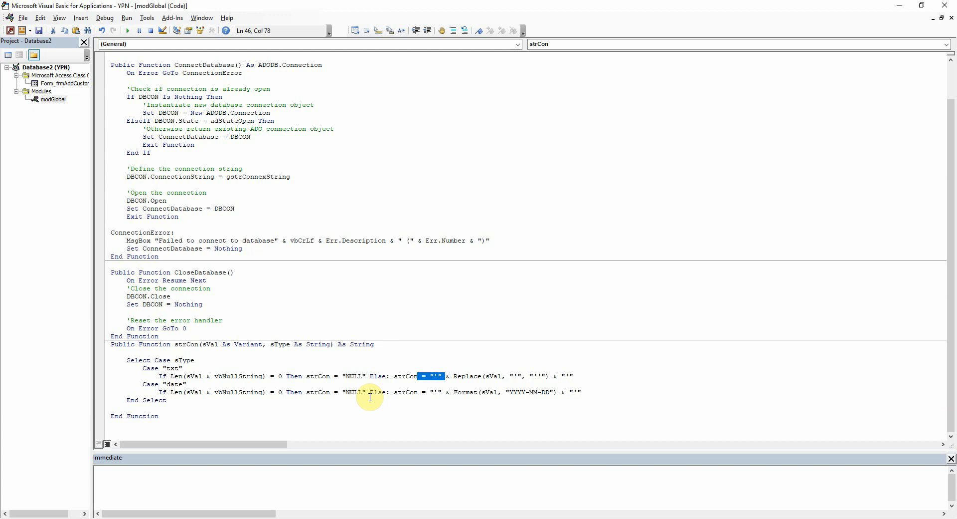
left_click(449, 391)
left_click_drag(591, 392, 419, 391)
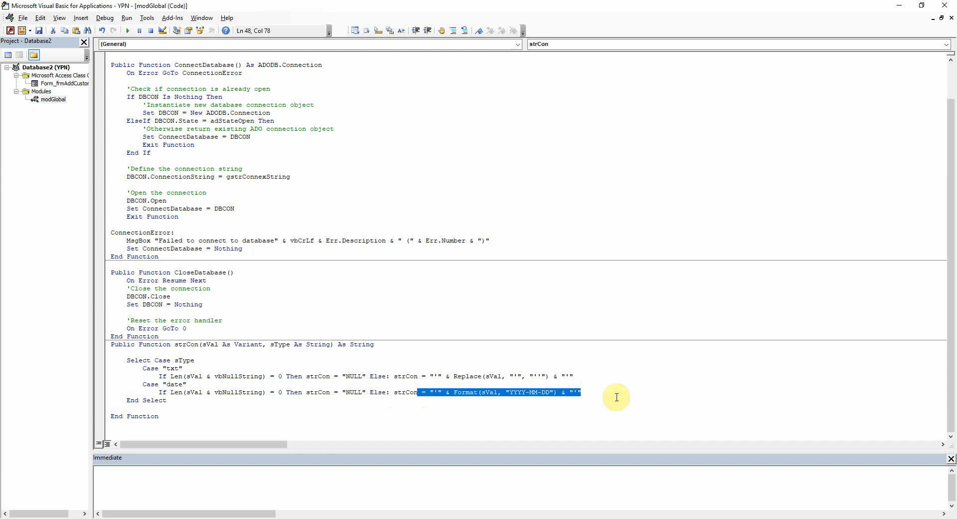
left_click(554, 391)
left_click_drag(550, 391, 503, 392)
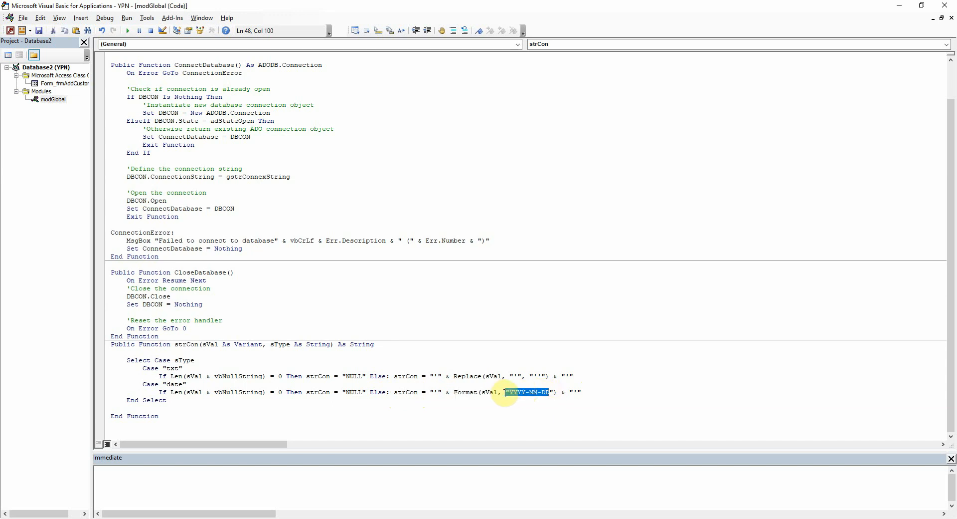
- In frmAddCustomer's insert, replace the IIf/Replace first-name expression with strcon(txtFirstName.Value, "txt")
double_click(65, 83)
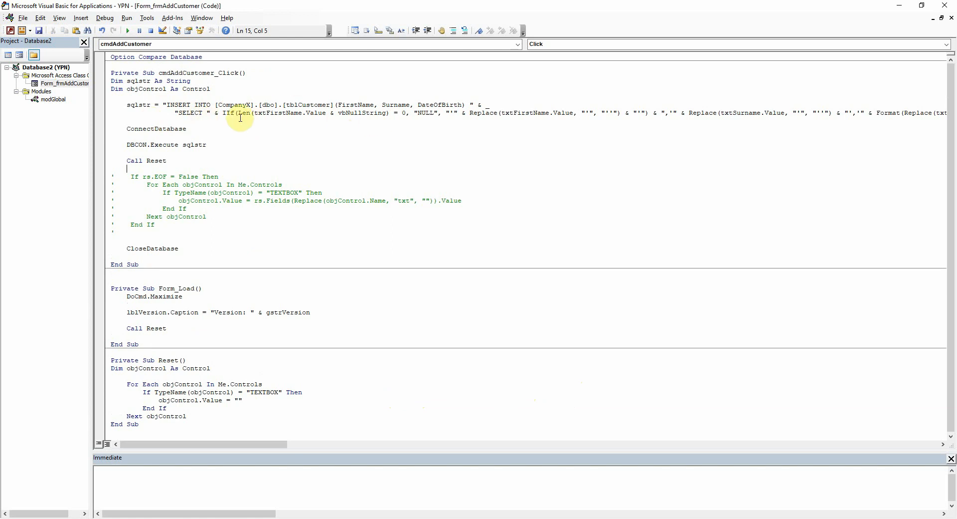
double_click(225, 112)
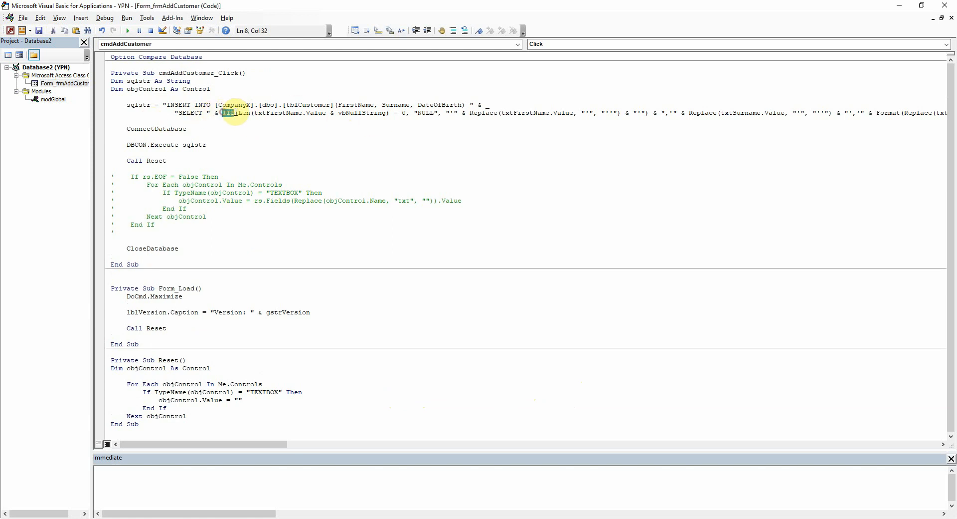
left_click_drag(223, 112, 252, 114)
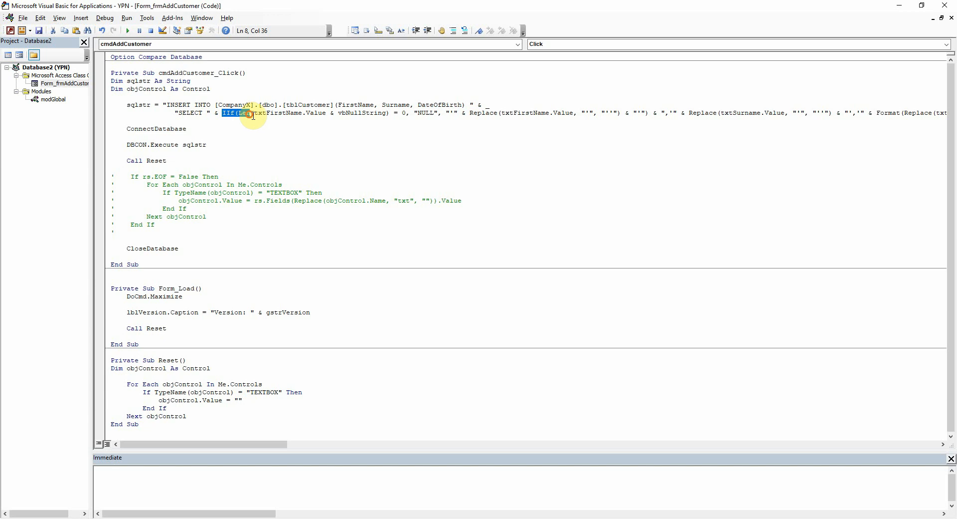
type("strcon")
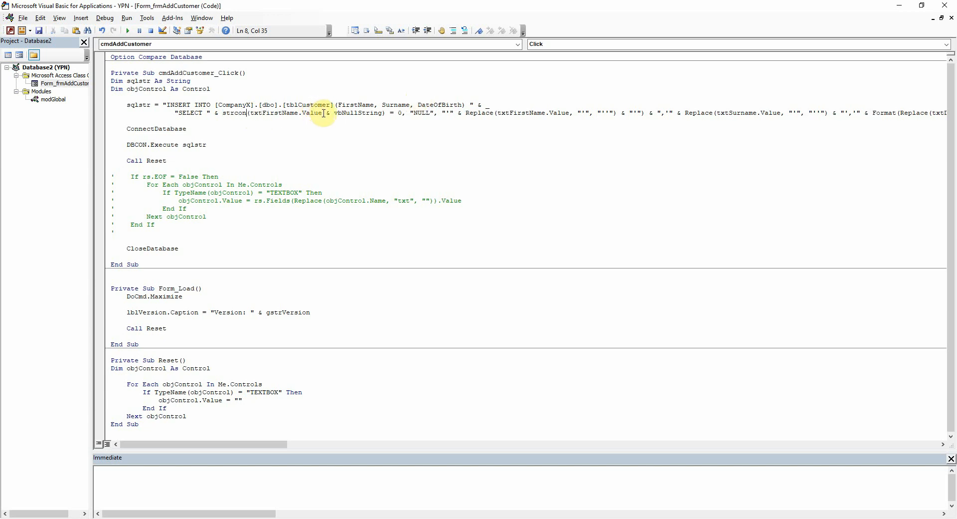
left_click_drag(323, 114, 382, 114)
type(", \"txt\"")
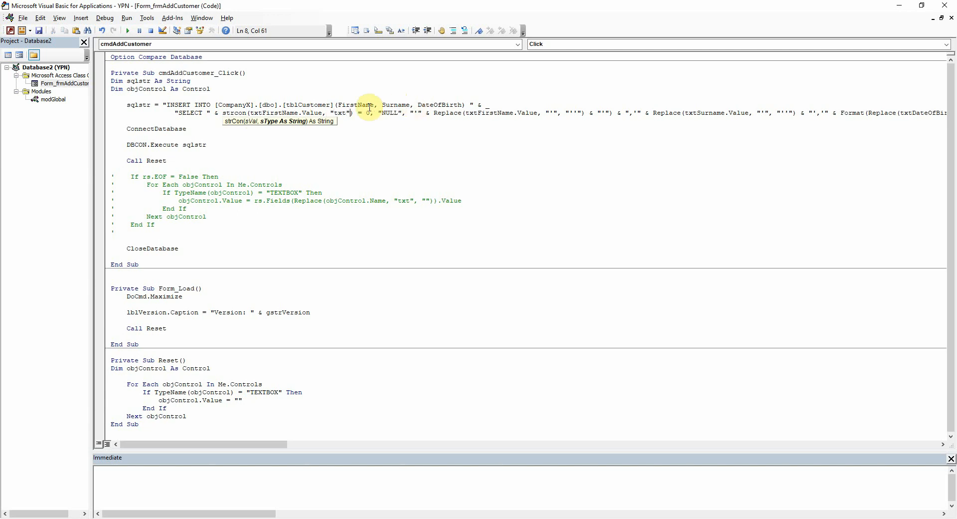
mouse_move(353, 112)
left_mouse_down()
mouse_move(597, 105)
mouse_move(634, 119)
left_mouse_up()
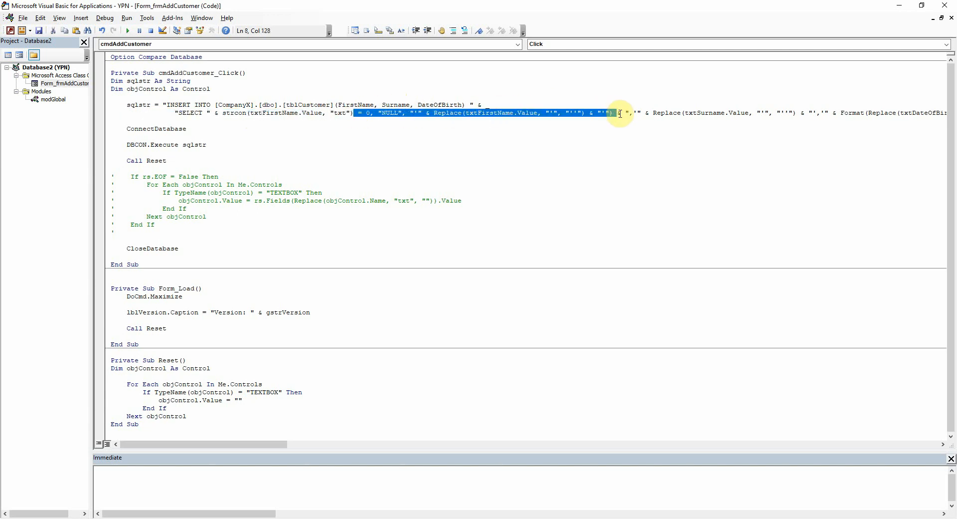
- Rewrite the surname as strCon(txtSurname.Value, "txt") and drop the apostrophes around the comma
key("Delete")
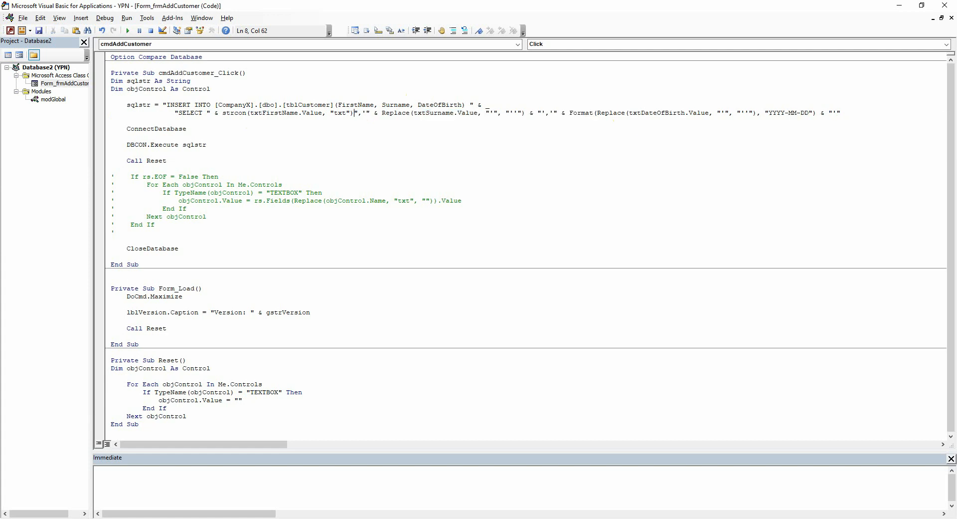
type("\"''\") ")
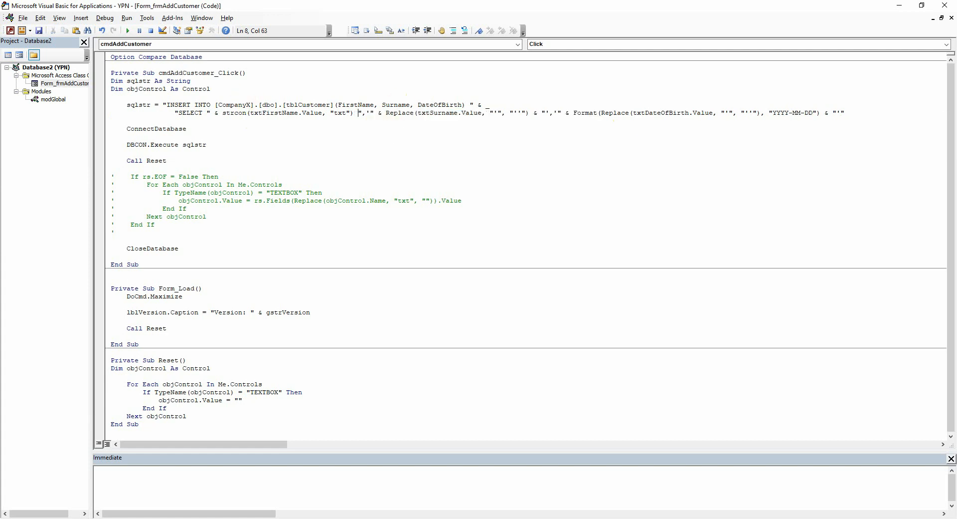
type("& \"',")
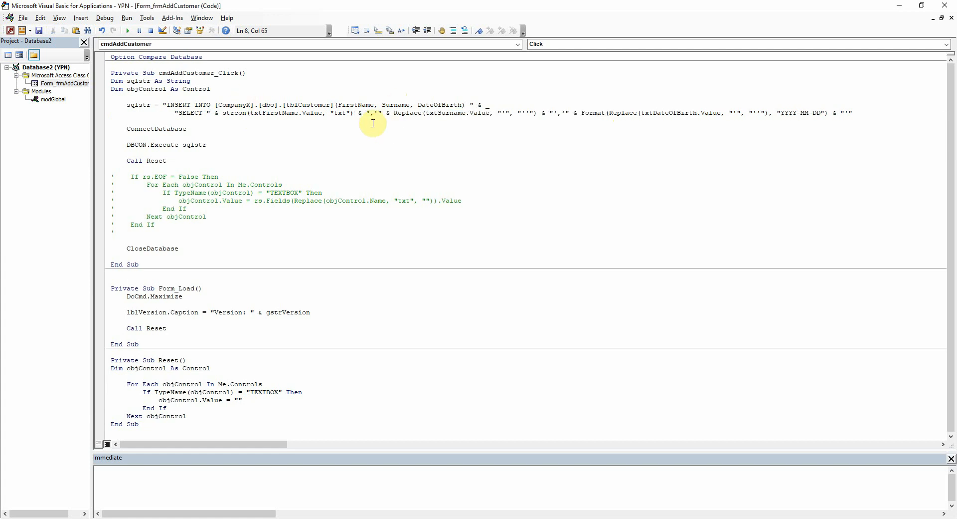
key("Delete")
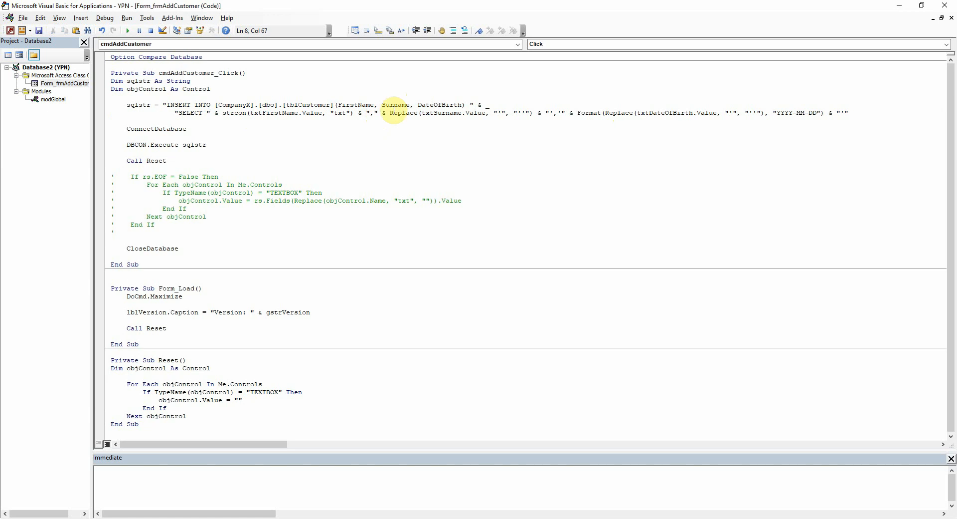
left_click(404, 113)
double_click(404, 114)
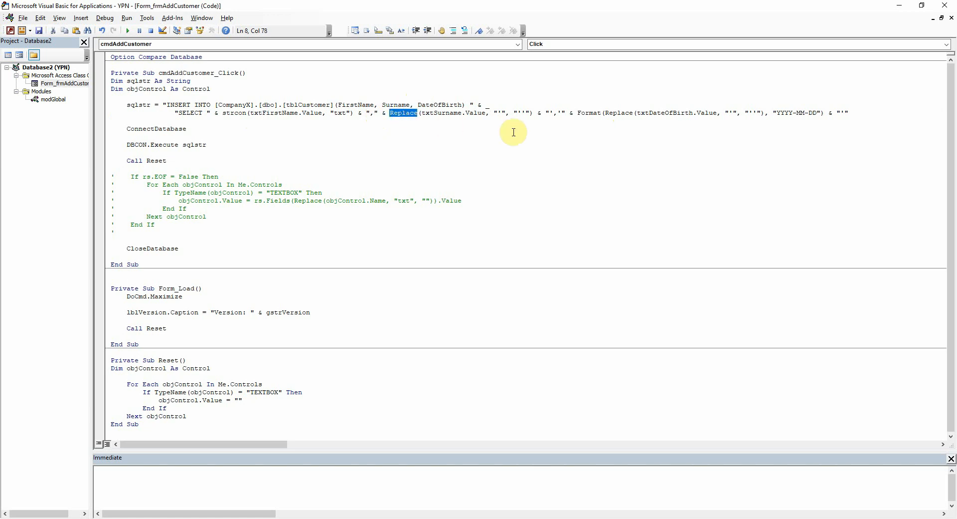
type("strcon")
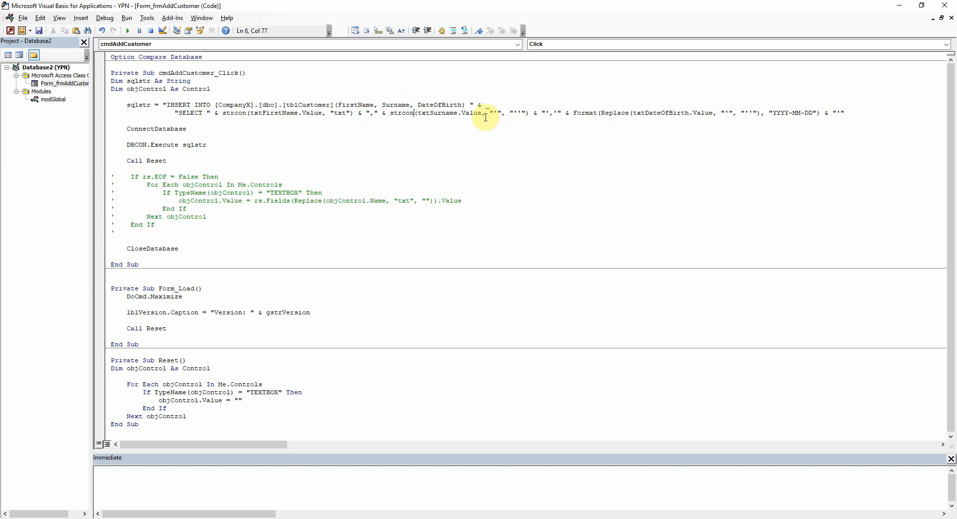
left_click(485, 114)
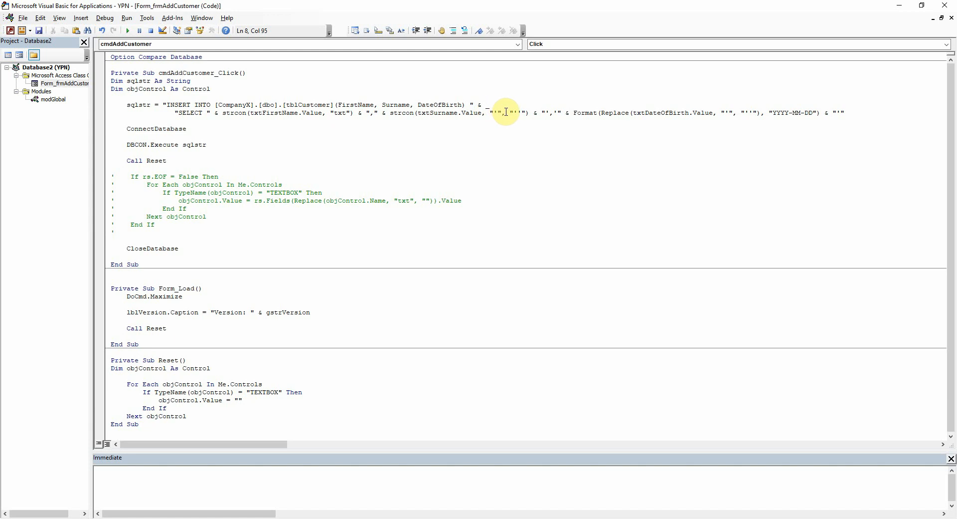
key("Delete")
type("t")
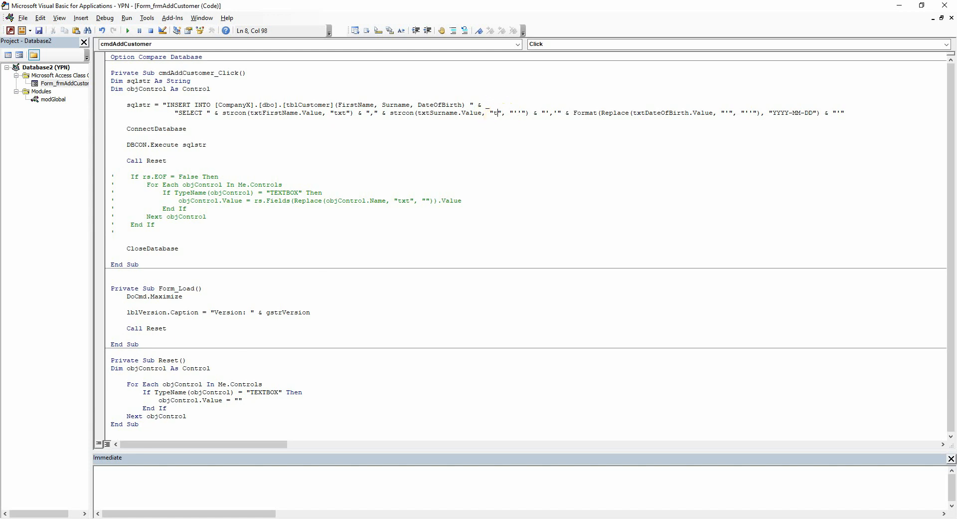
type("xt")
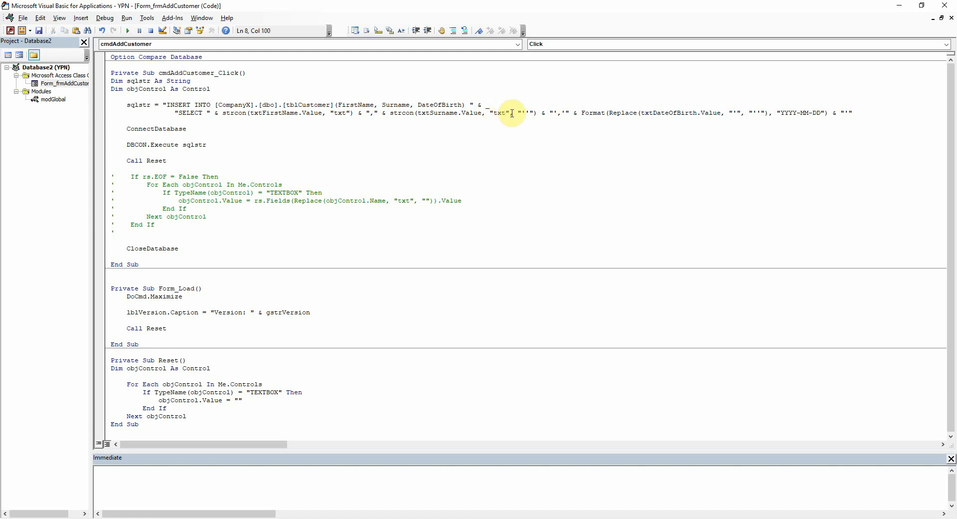
left_click_drag(511, 114, 552, 114)
key("Delete")
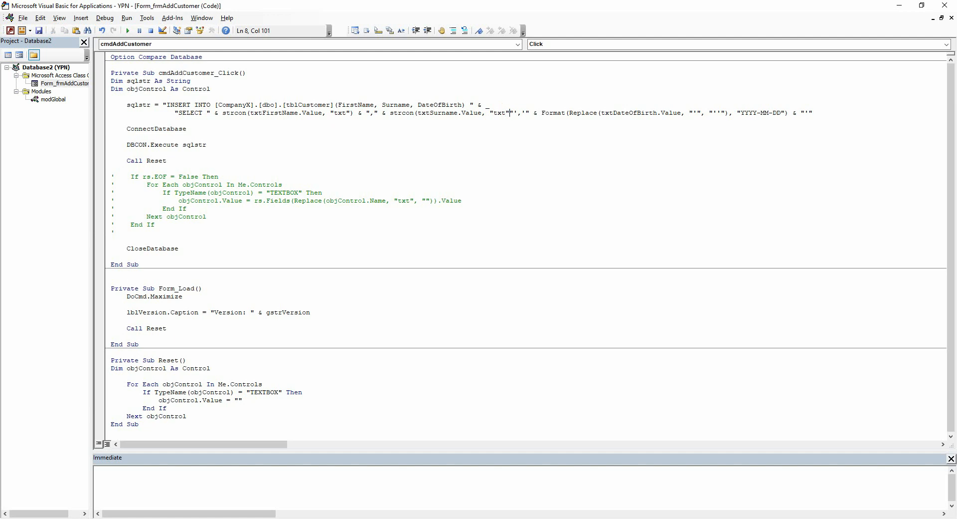
type("&")
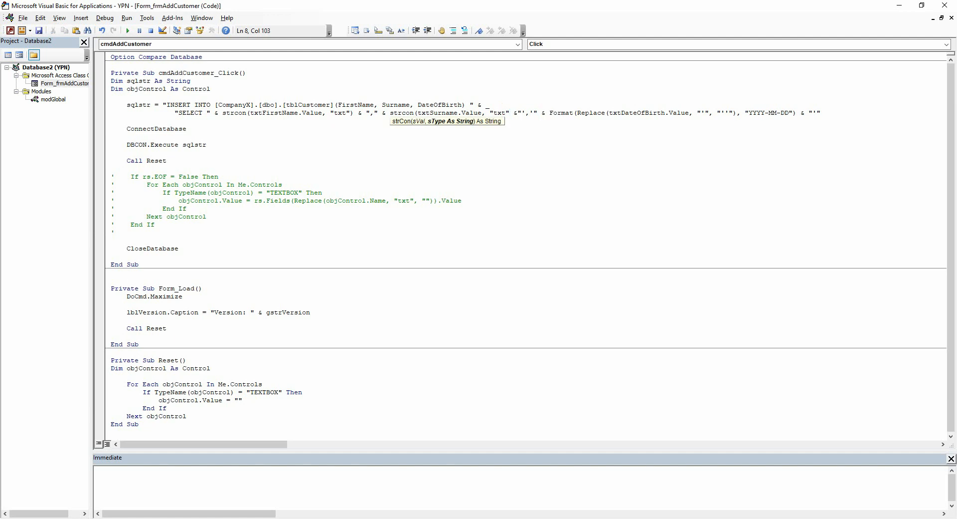
key("BackSpace")
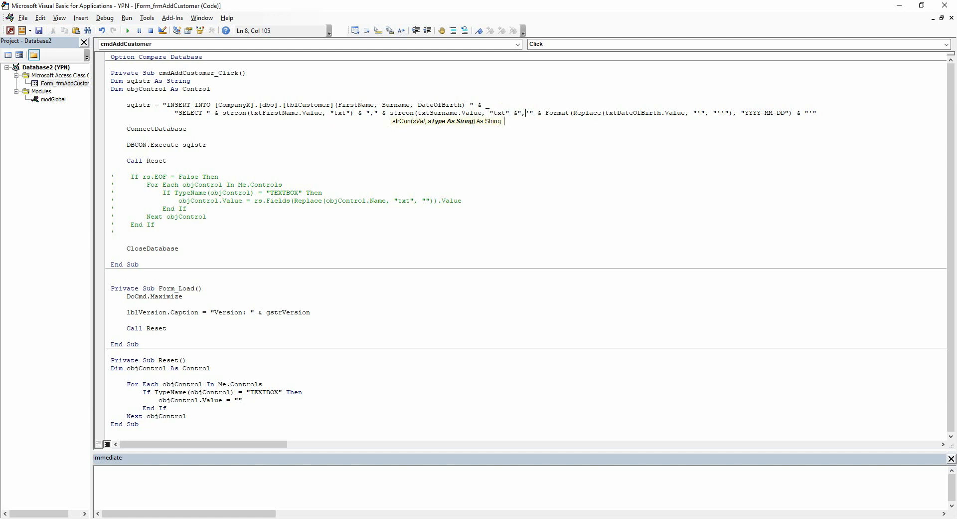
key("Delete")
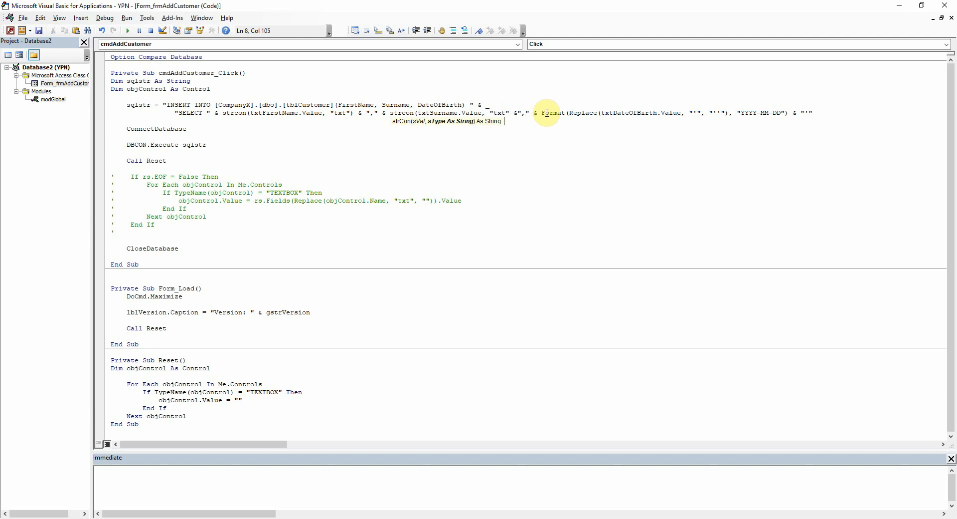
- Rewrite the date of birth as strCon(txtDateOfBirth.Value, "date"), removing the old Format text
left_click(597, 113)
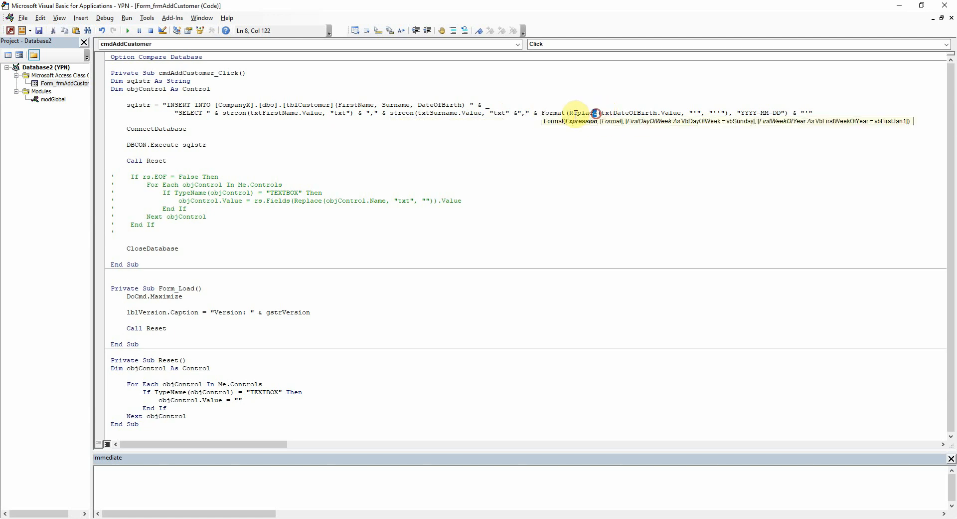
key("ctrl+shift+Left")
key("ctrl+shift+Left")
type("strc")
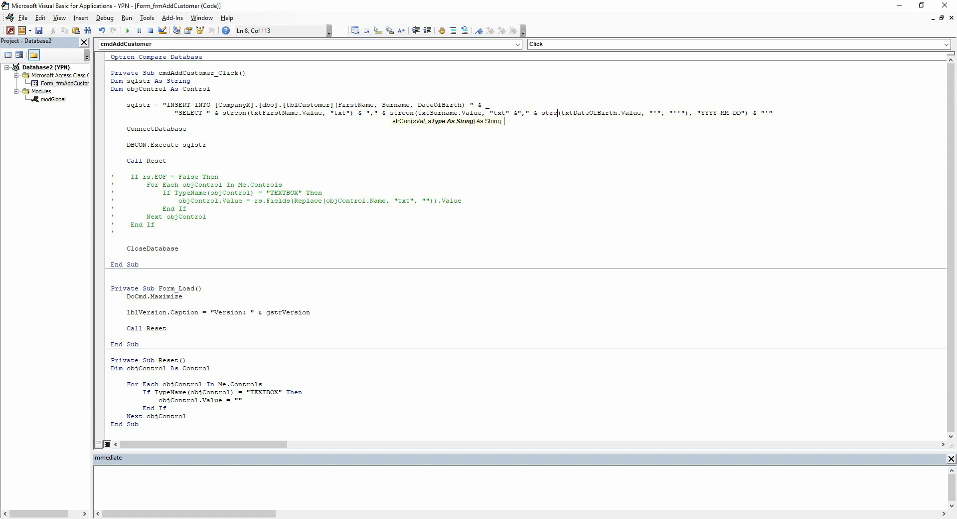
type("on")
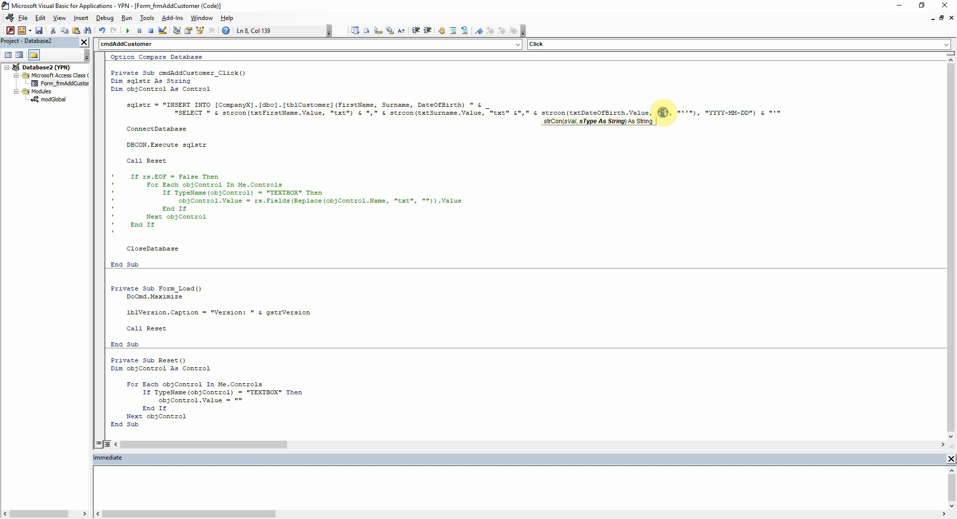
double_click(663, 113)
type("date")
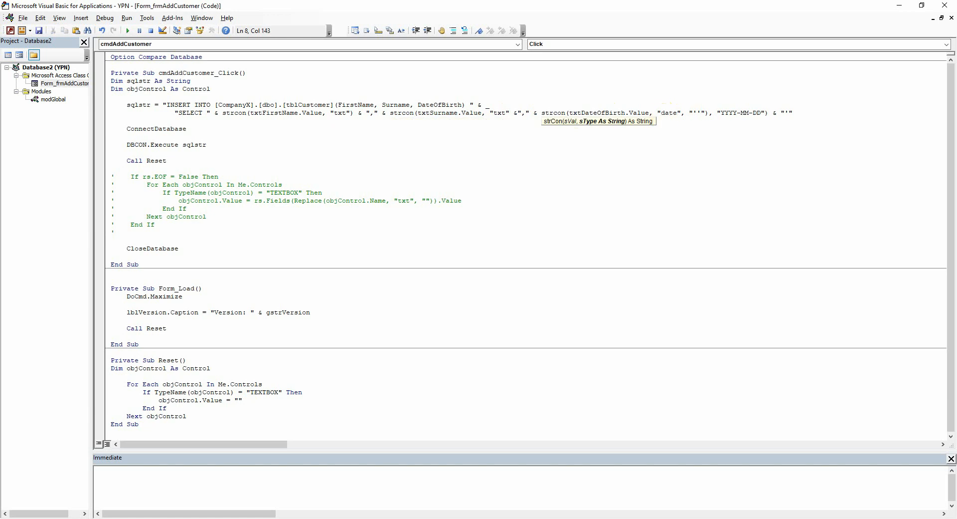
left_click_drag(681, 113, 705, 112)
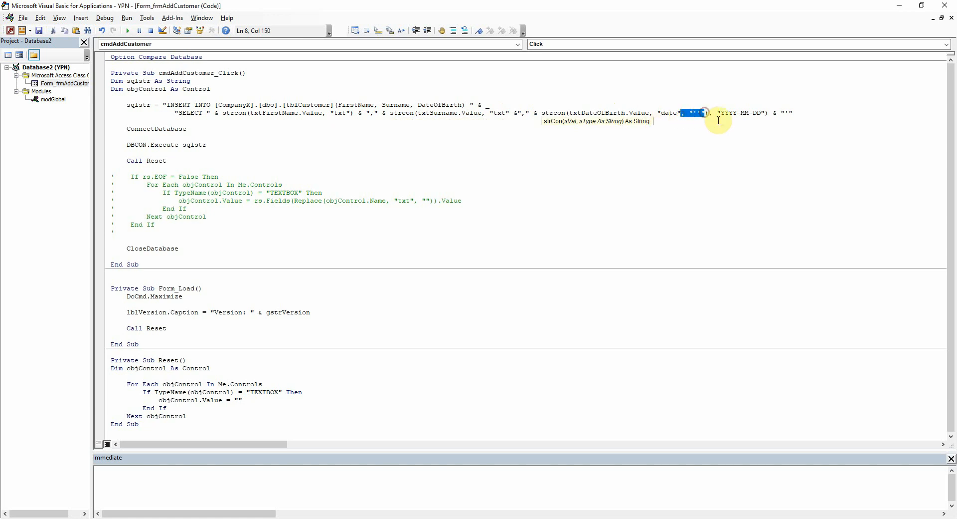
key("Delete")
left_click_drag(771, 112, 686, 114)
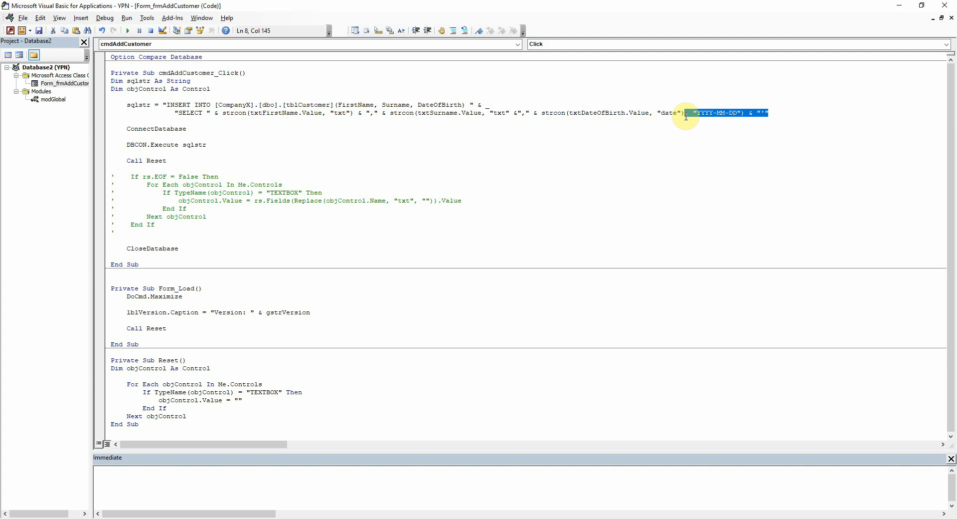
key("Delete")
- Fix the parentheses on the insert line so the compile error clears
left_click(519, 156)
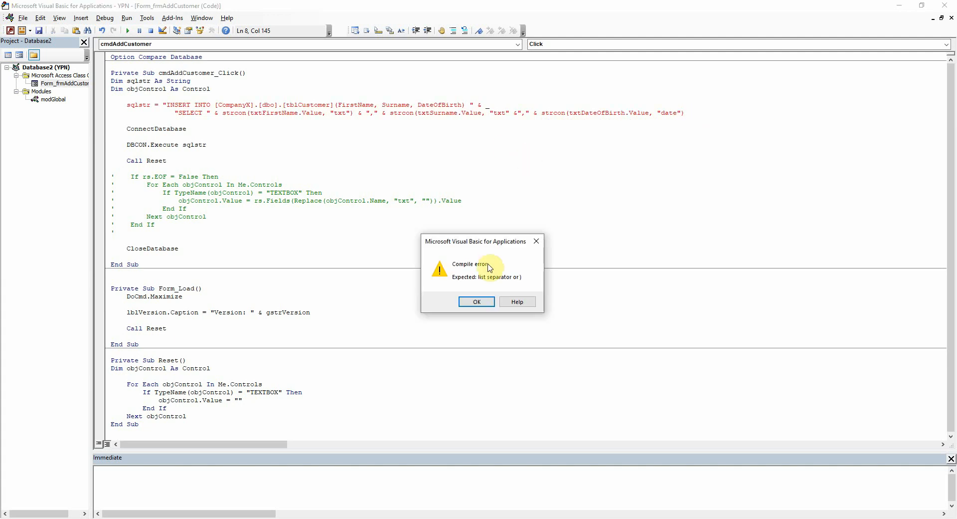
left_click(477, 301)
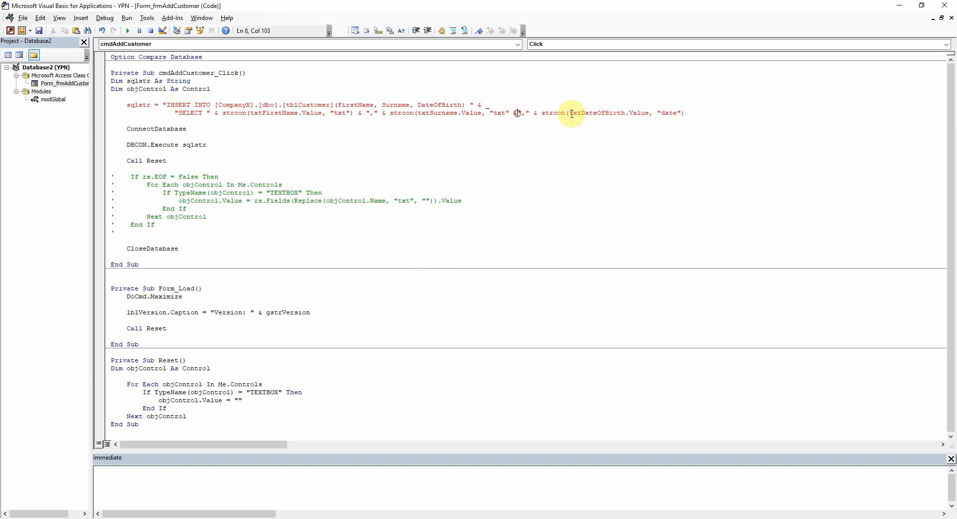
type("&")
left_click(679, 153)
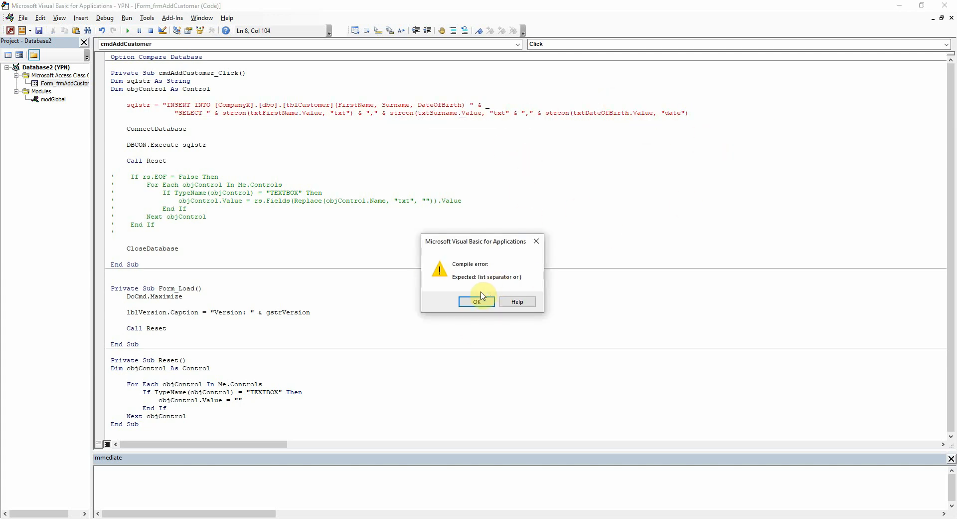
left_click(476, 302)
left_click(544, 108)
left_click(509, 112)
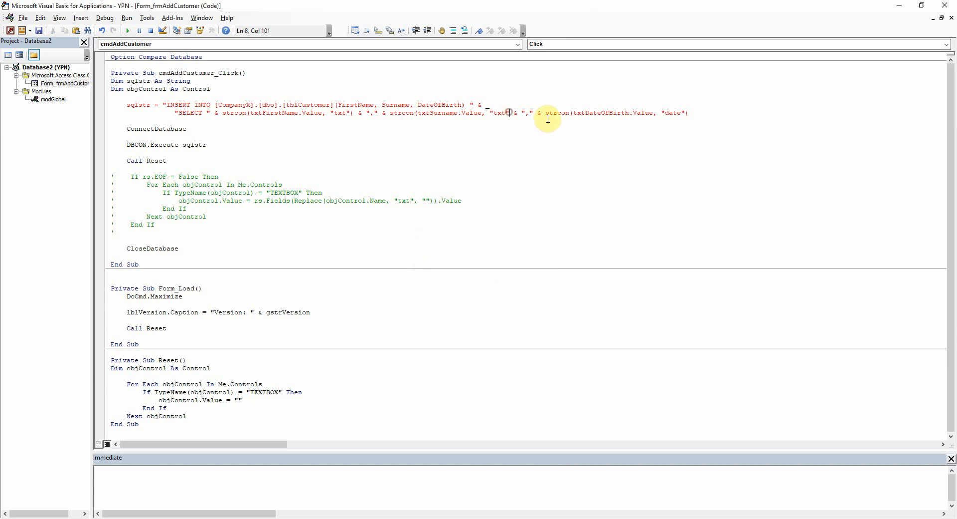
type(")")
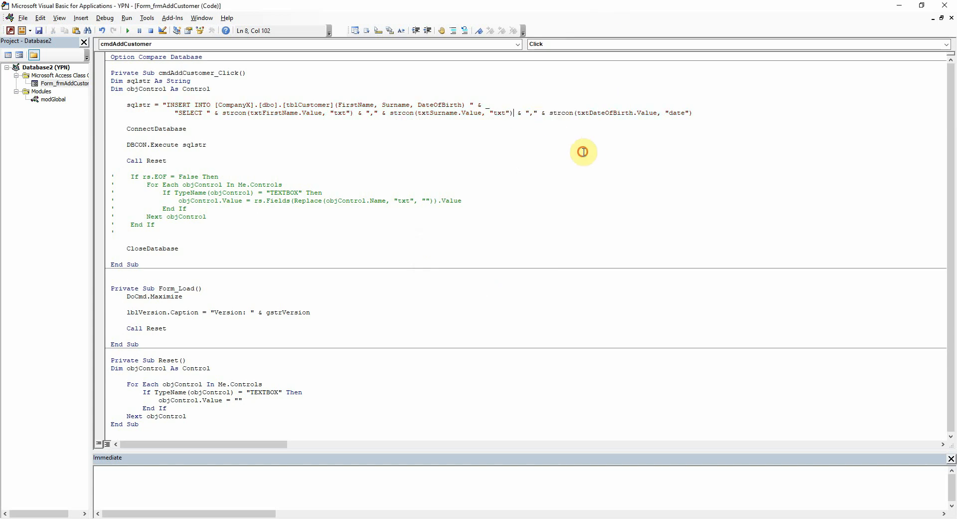
left_click(420, 105)
- Compile the project via Debug > Compile and switch to the Access form
left_click(357, 153)
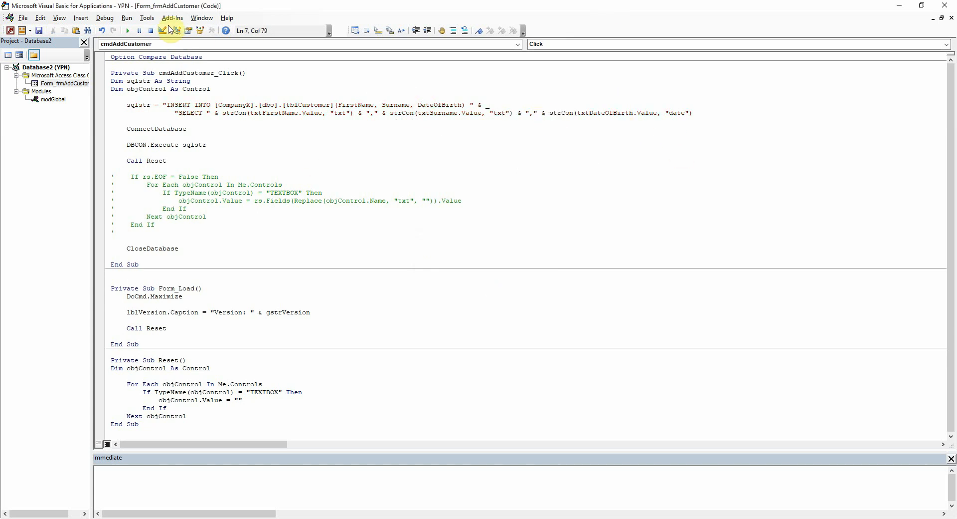
left_click(104, 17)
left_click(131, 30)
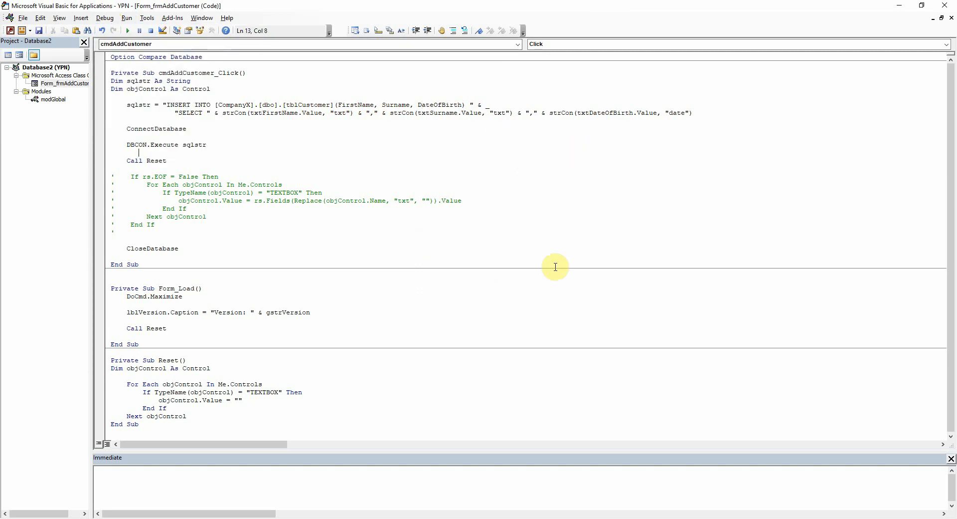
key("alt+F11")
- Set a breakpoint on the ConnectDatabase line and return to the Add Customer form
left_click(253, 132)
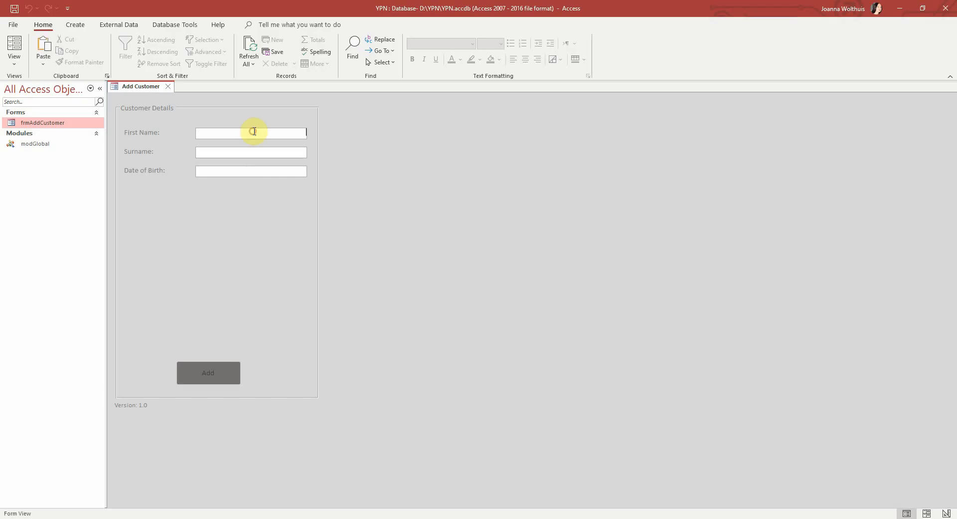
type("Jo")
key("alt+F11")
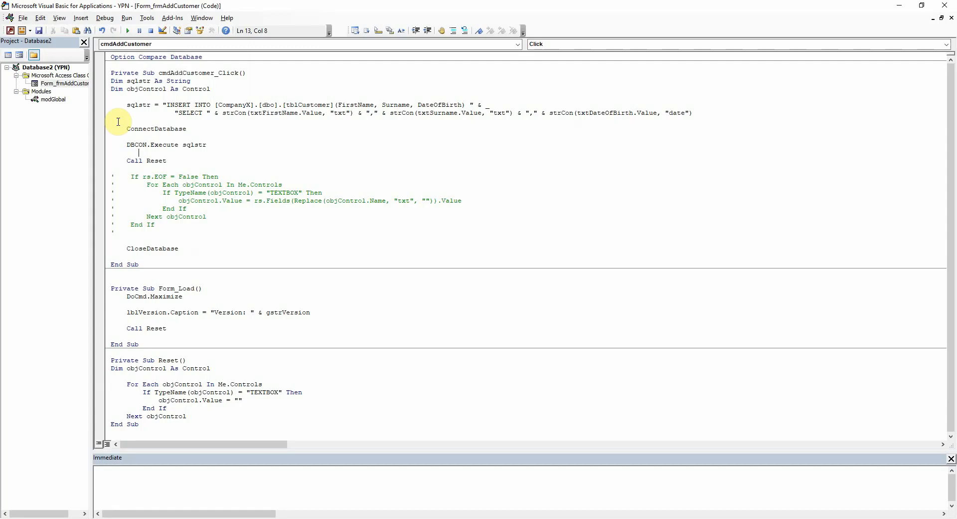
left_click(99, 129)
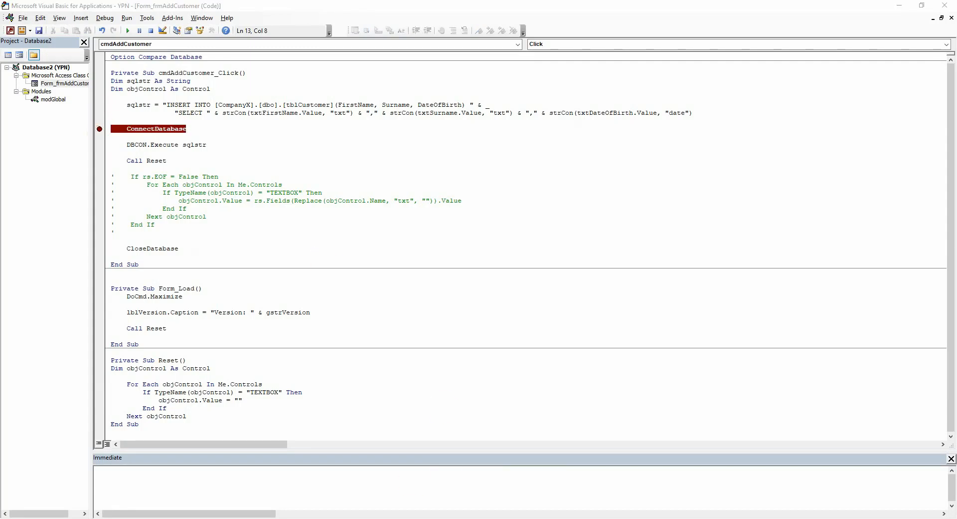
key("alt+F11")
- Pick 23 April 2021 as date of birth and submit the form to hit the breakpoint
left_click(297, 170)
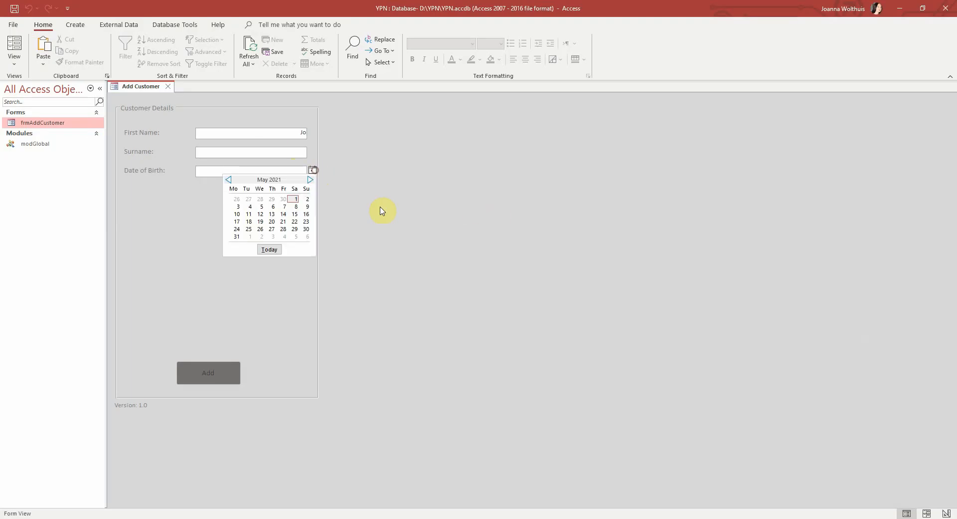
left_click(226, 183)
left_click(283, 221)
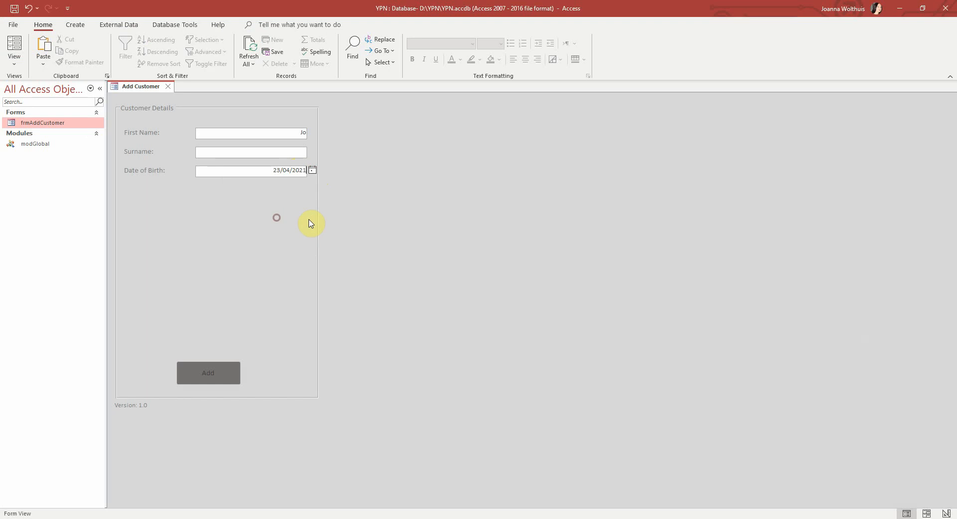
left_click(215, 372)
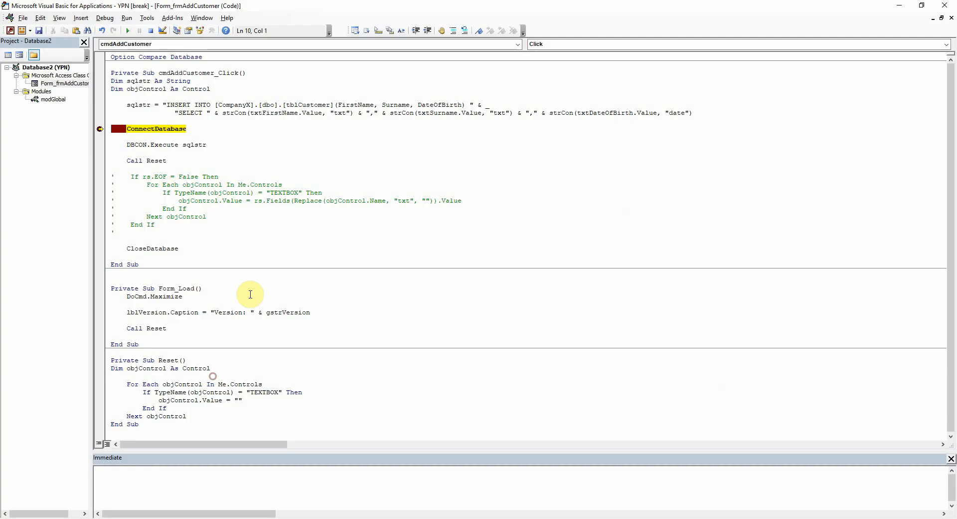
- Print ?sqlstr in the Immediate window and inspect the first-name value 'Jo'
left_click(147, 482)
type("?")
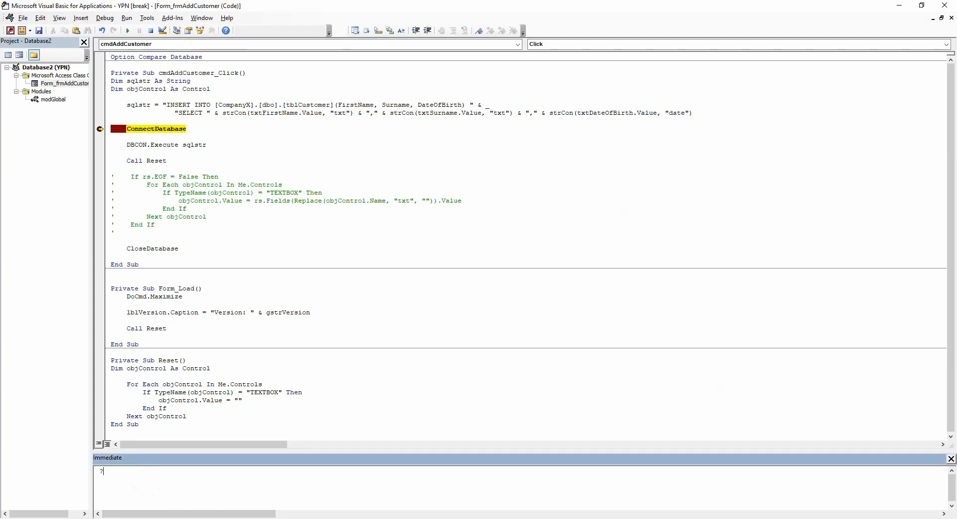
type("sqlstr")
key("Return")
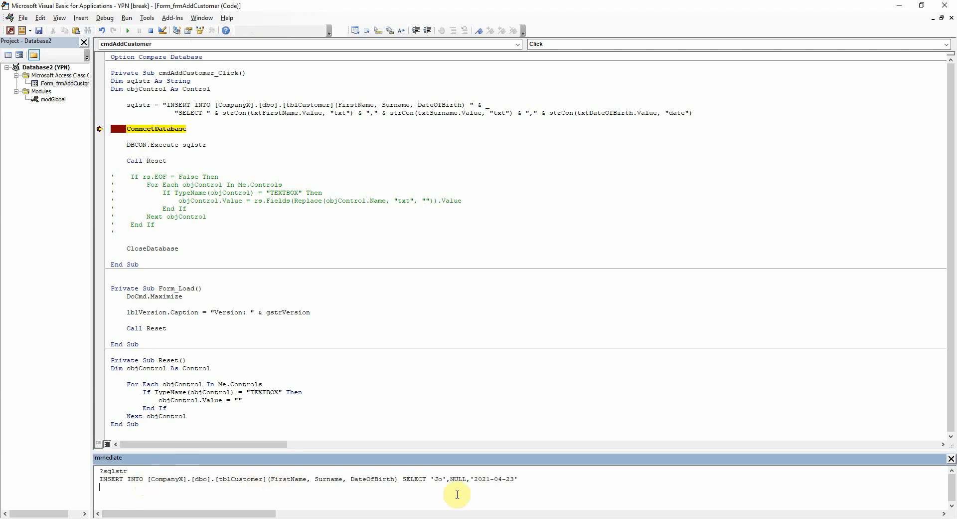
double_click(437, 479)
left_click(434, 479)
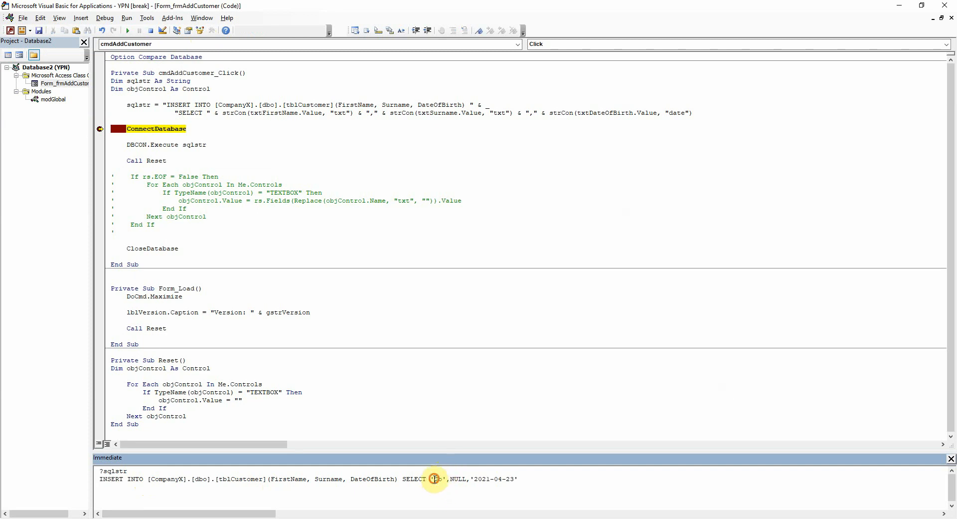
left_click_drag(445, 478, 449, 478)
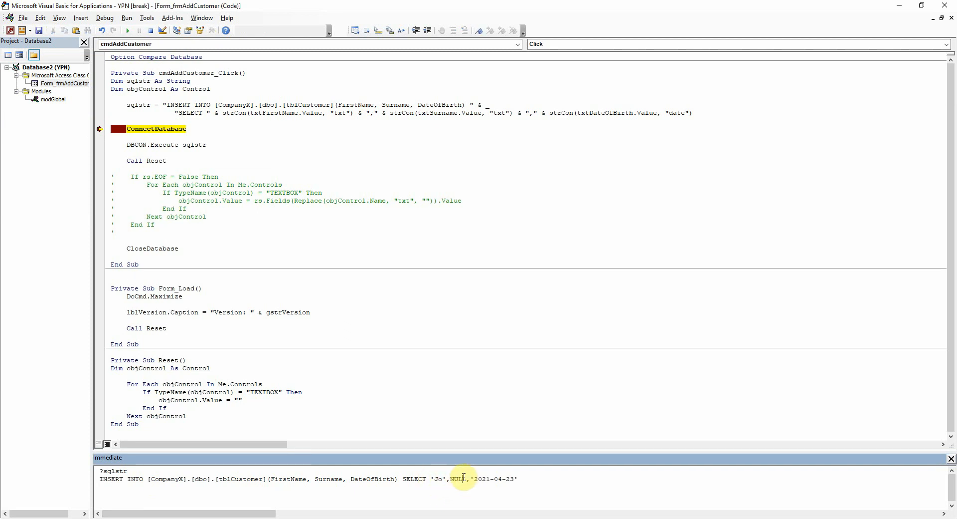
- Inspect the NULL surname and the '2021-04-23' date value in the printed INSERT
double_click(458, 478)
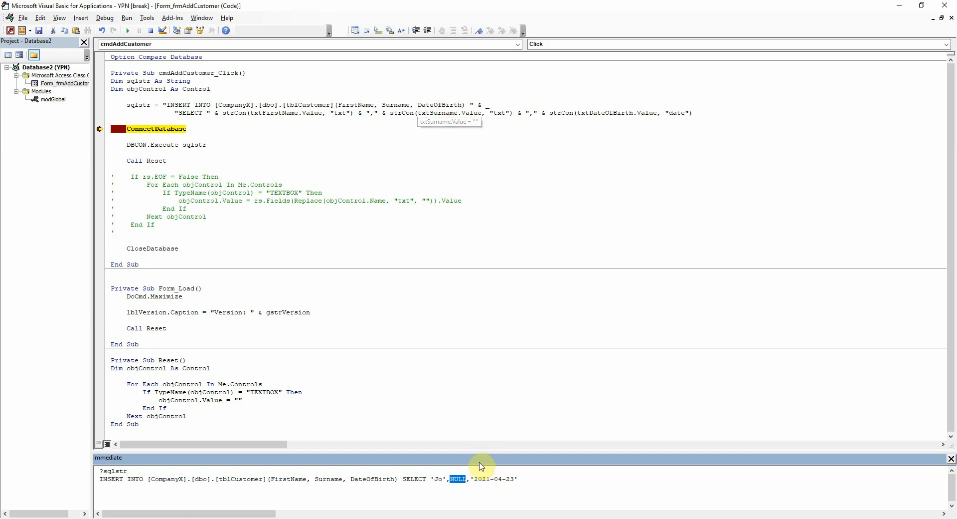
mouse_move(456, 478)
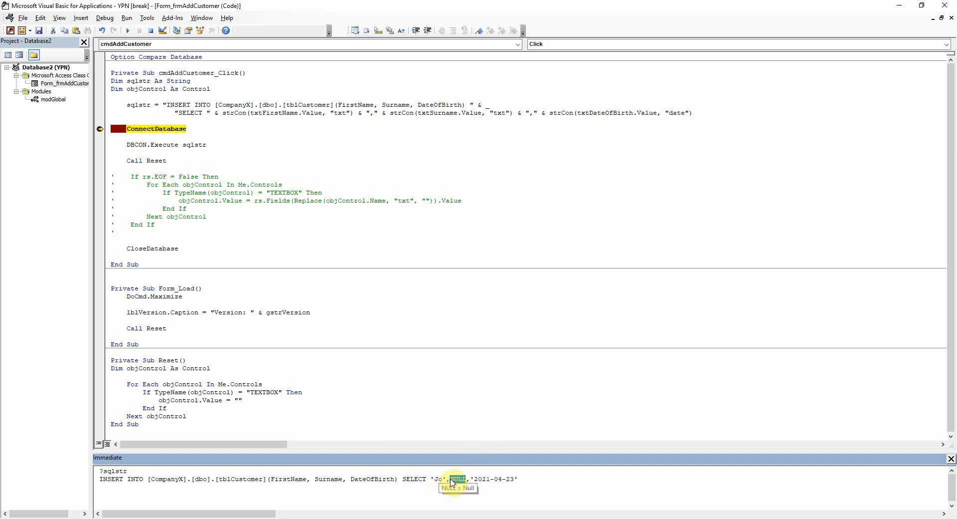
left_click(508, 482)
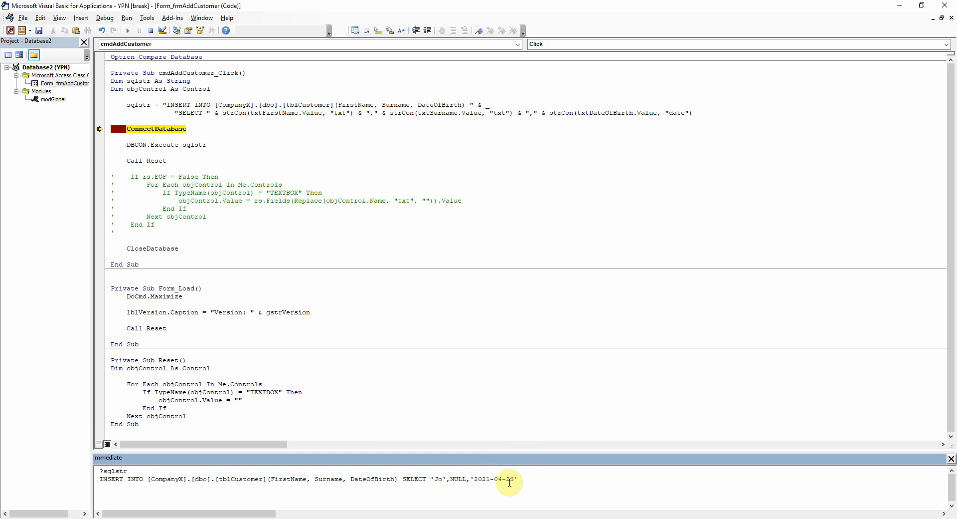
left_click_drag(516, 479, 471, 479)
left_click(534, 478)
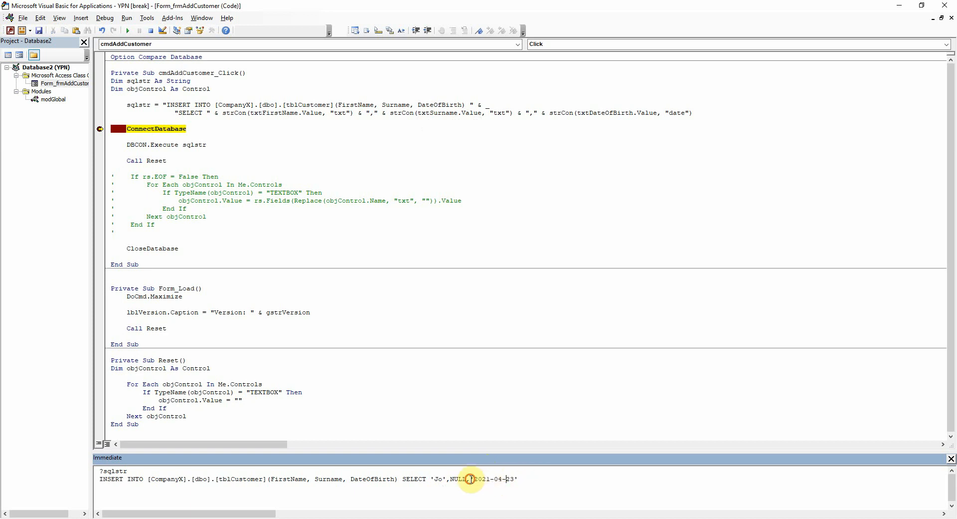
left_click_drag(515, 478, 506, 478)
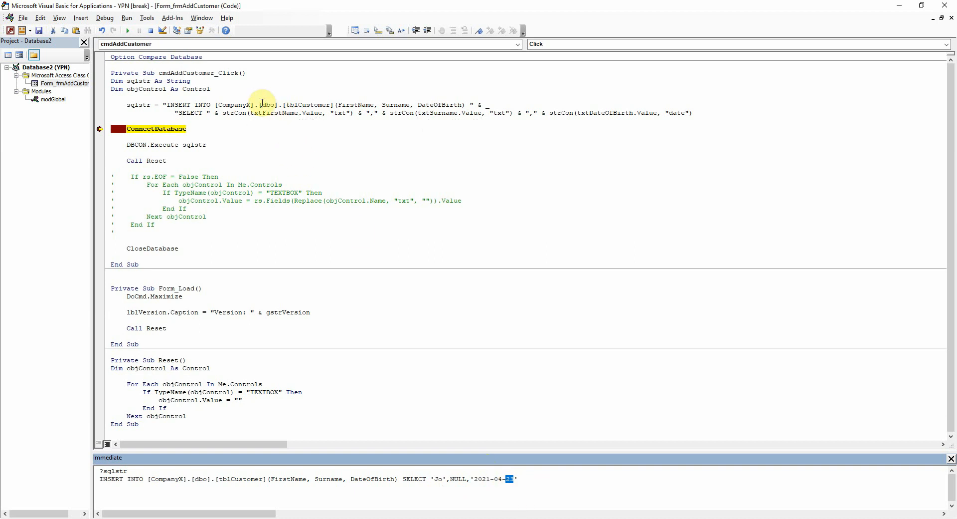
- Reset, change strCon's Format to YYYY-DD-MM, rerun the form and reprint ?sqlstr showing '2021-23-04'
left_click(295, 167)
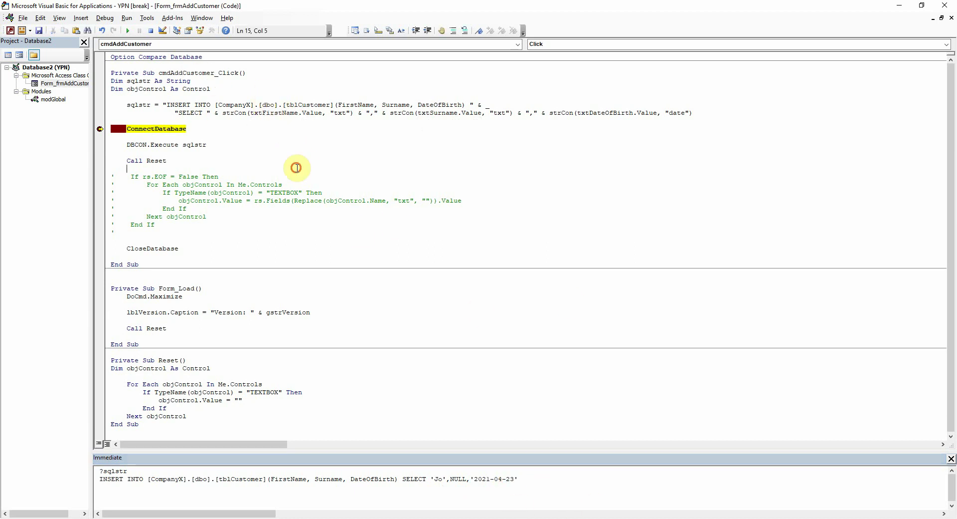
left_click(151, 30)
double_click(52, 99)
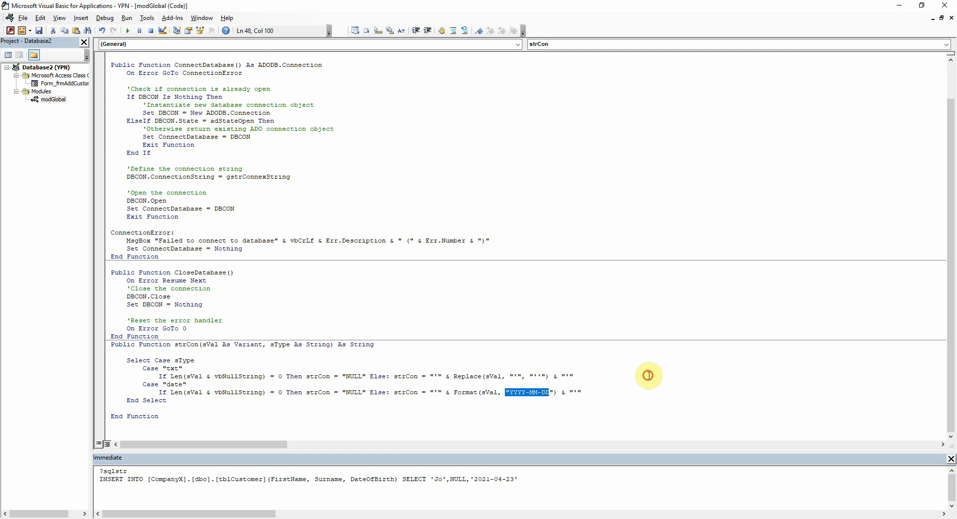
left_click(531, 391)
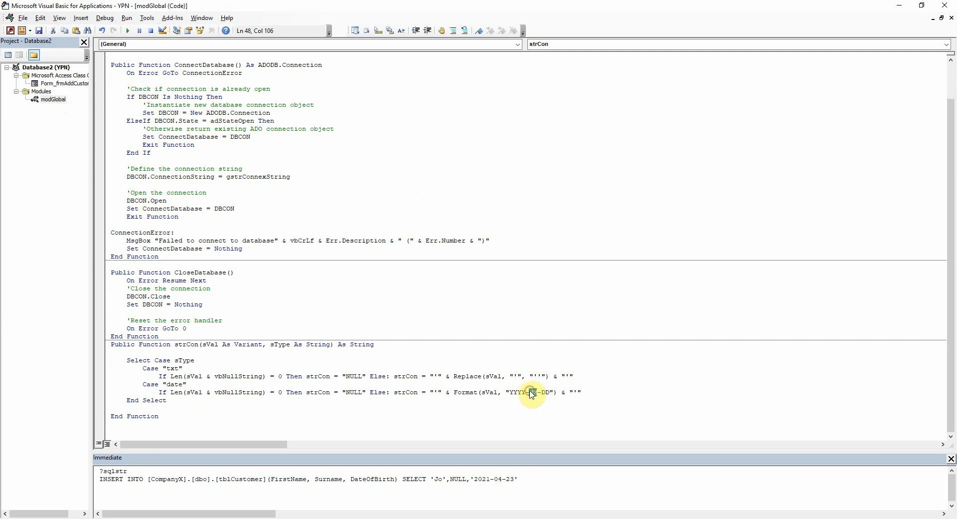
type("DD-")
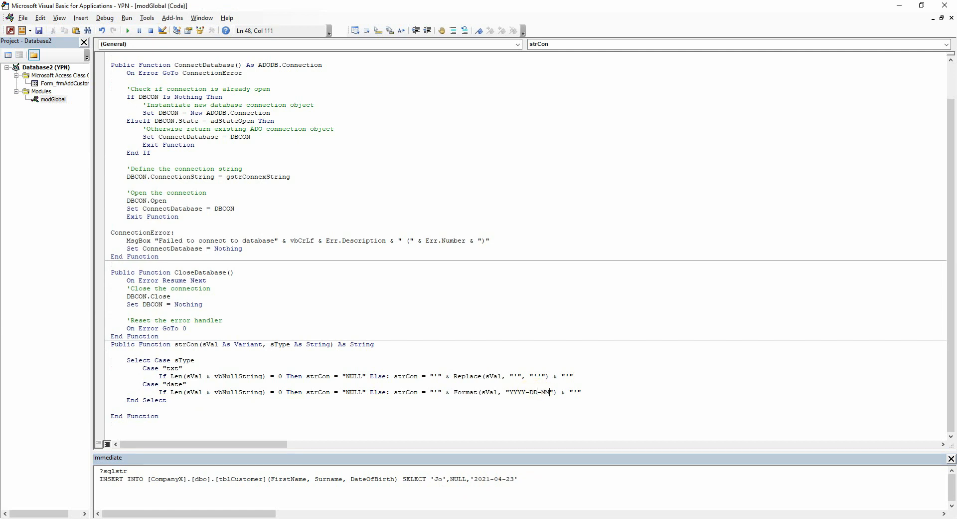
key("alt+F11")
left_click(219, 401)
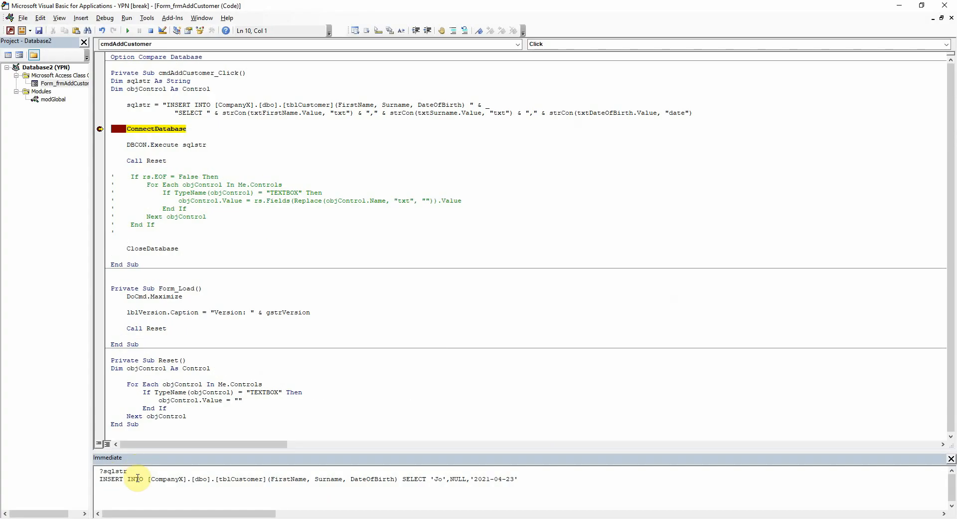
left_click(145, 470)
key("Return")
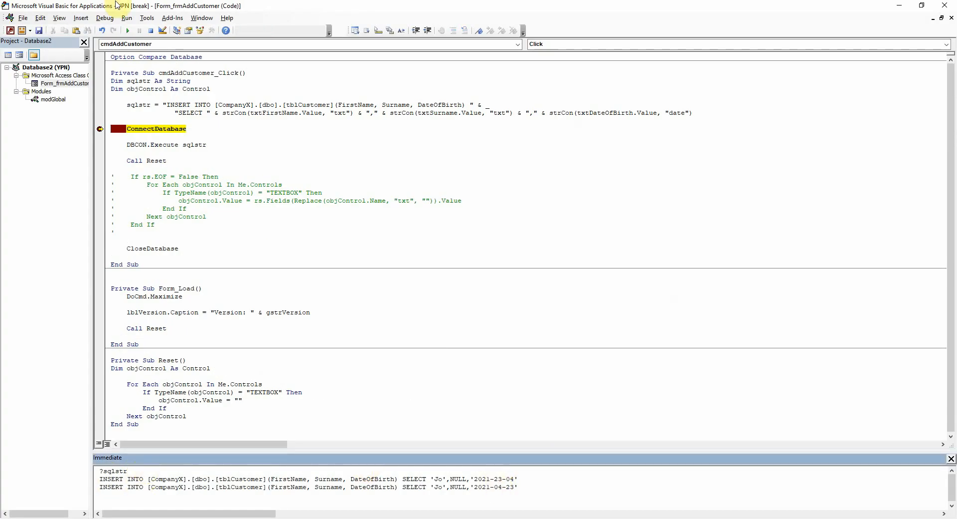
- Reset again and undo the format back to YYYY-MM-DD in modGlobal
left_click(151, 30)
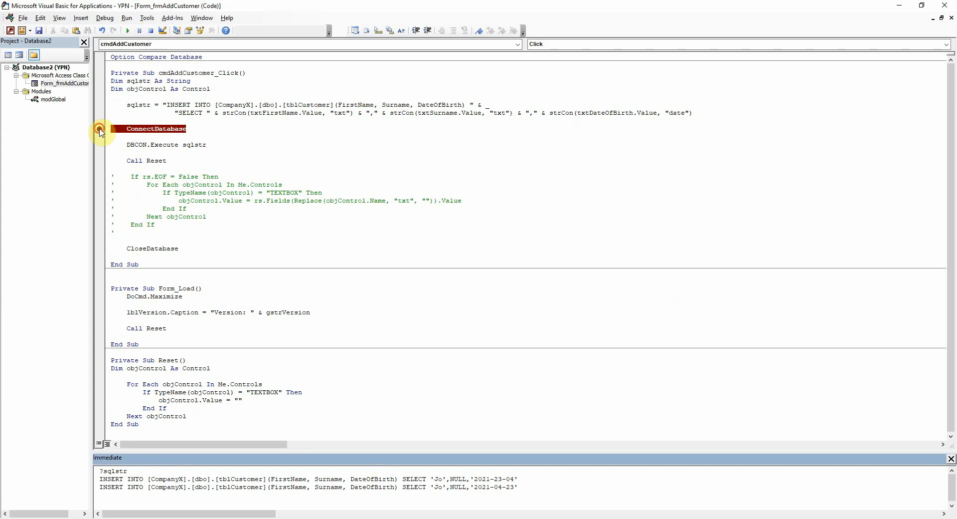
double_click(52, 99)
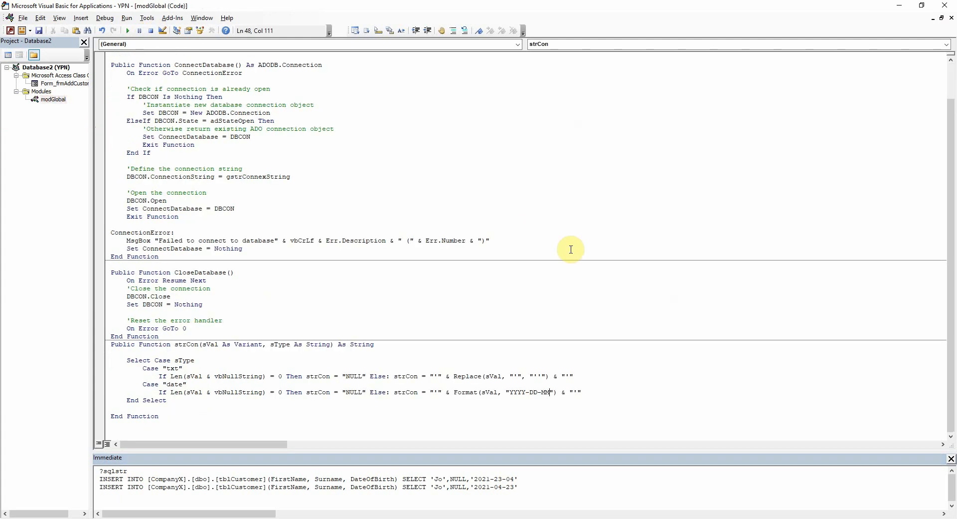
key("ctrl+z")
key("ctrl+z")
left_click(583, 247)
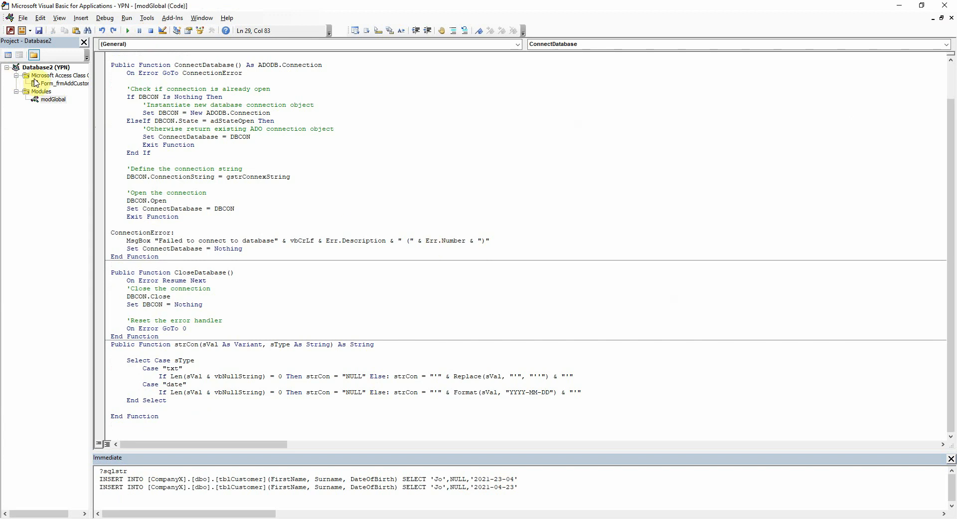
- Save the changed frmAddCustomer form and modGlobal module, confirming Yes
double_click(65, 83)
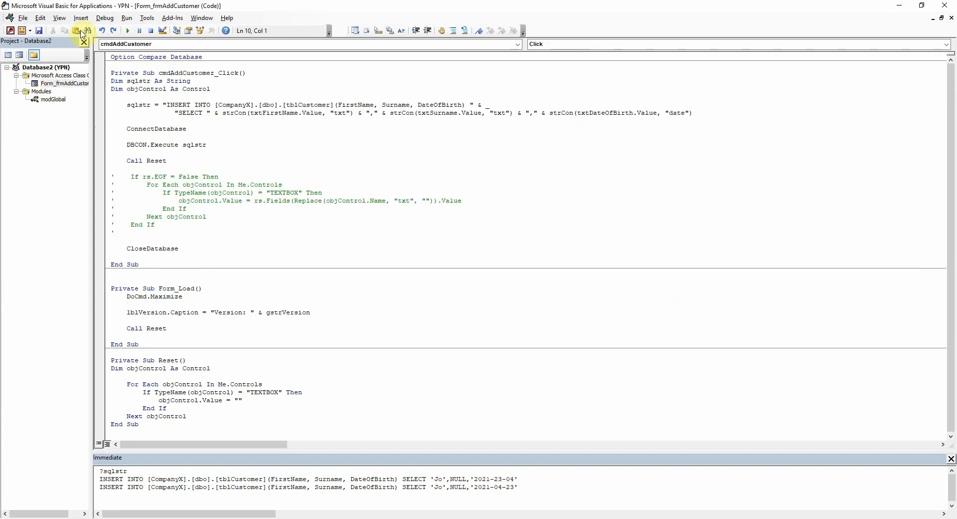
left_click(39, 30)
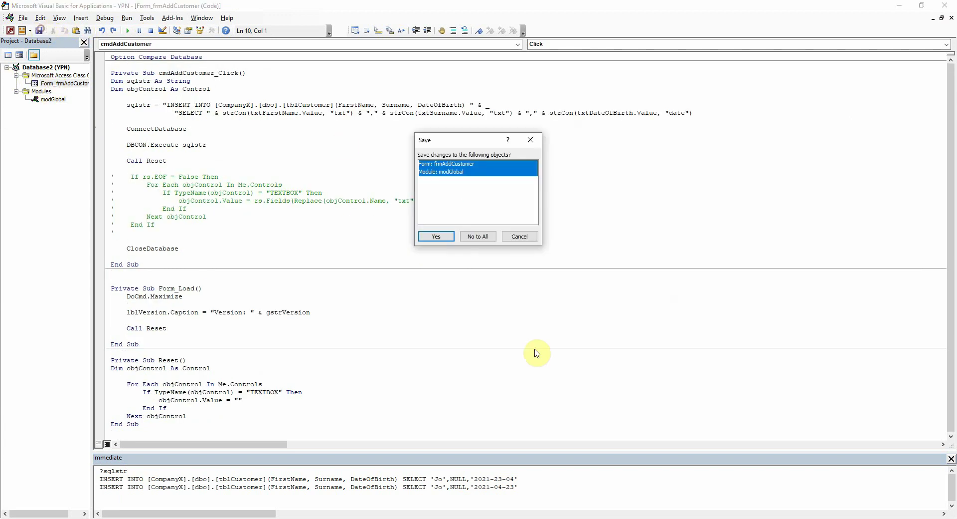
left_click(436, 237)
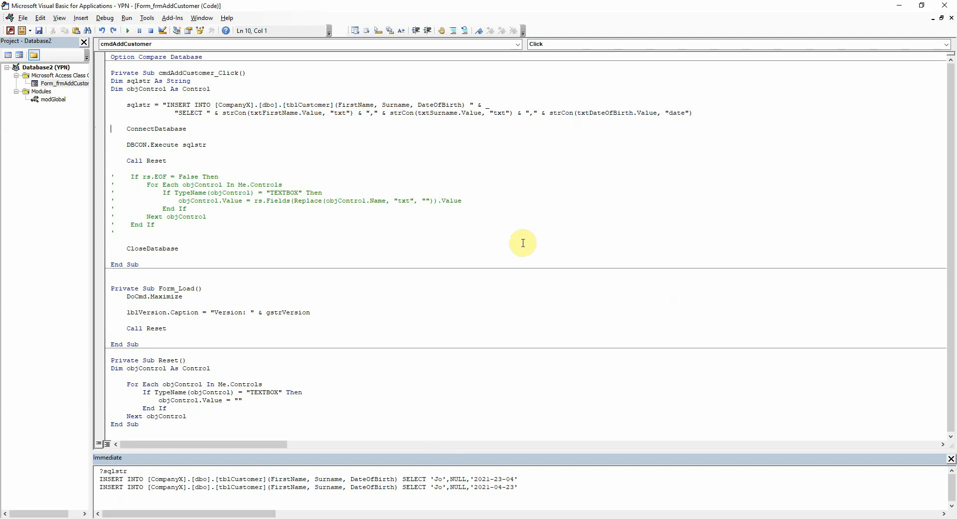
left_click(550, 251)
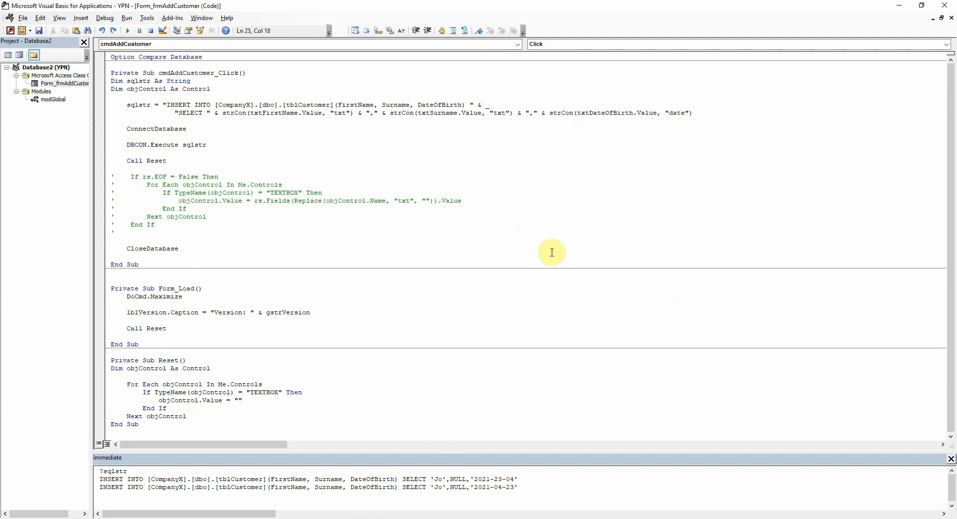